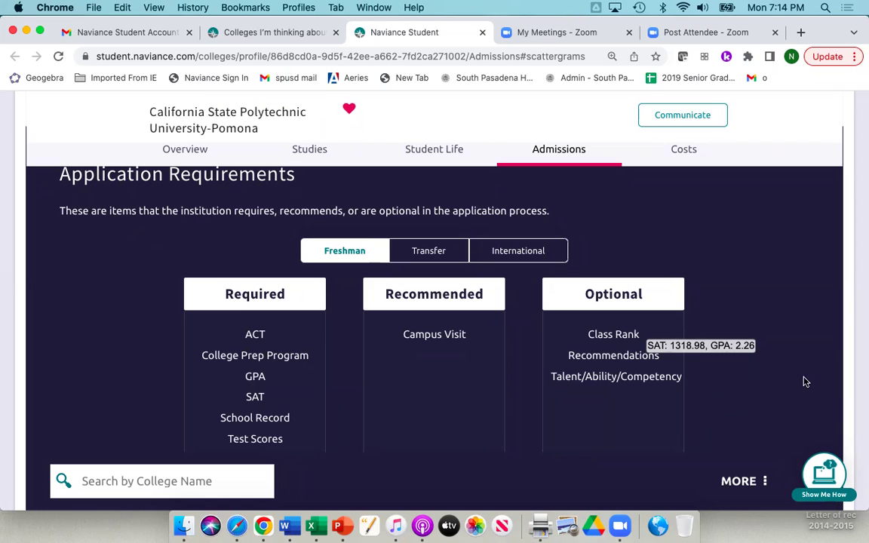
Review Cal Poly Pomona's admissions page, including application requirements, course years required, application deadlines and important policies
scroll(794, 395, down, 2)
scroll(794, 396, down, 1)
scroll(794, 395, up, 5)
scroll(794, 396, down, 10)
scroll(794, 395, down, 8)
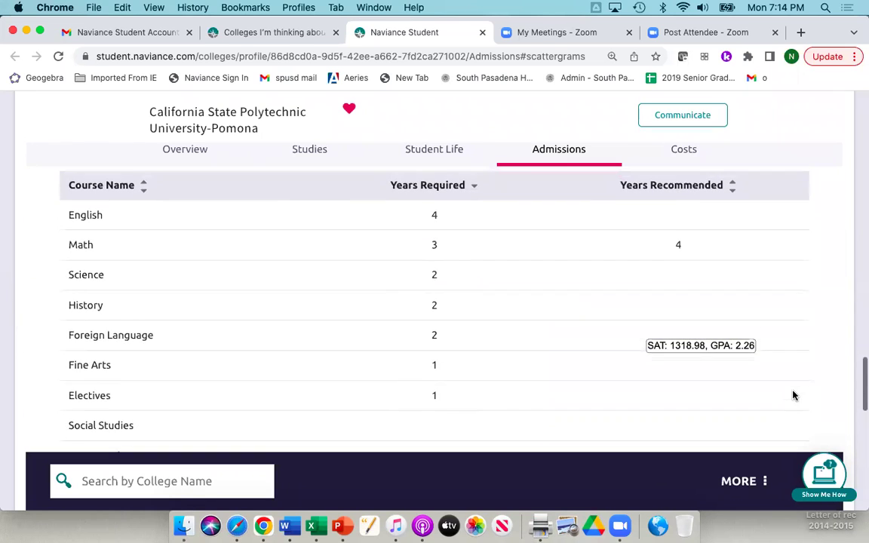
scroll(794, 395, down, 11)
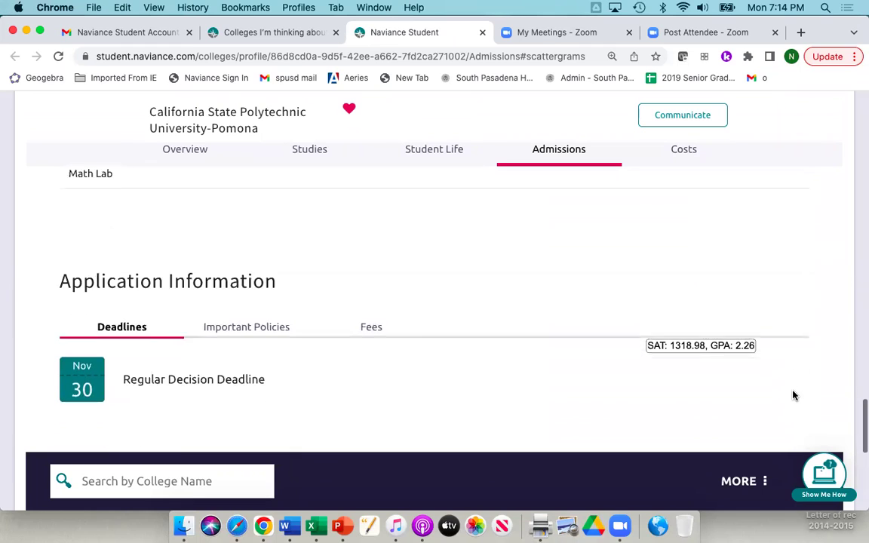
scroll(793, 396, down, 8)
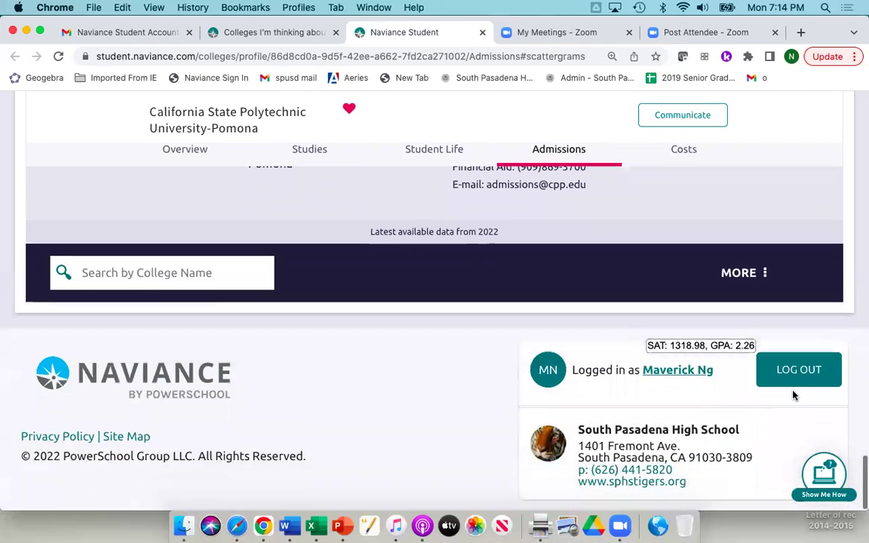
scroll(794, 396, up, 20)
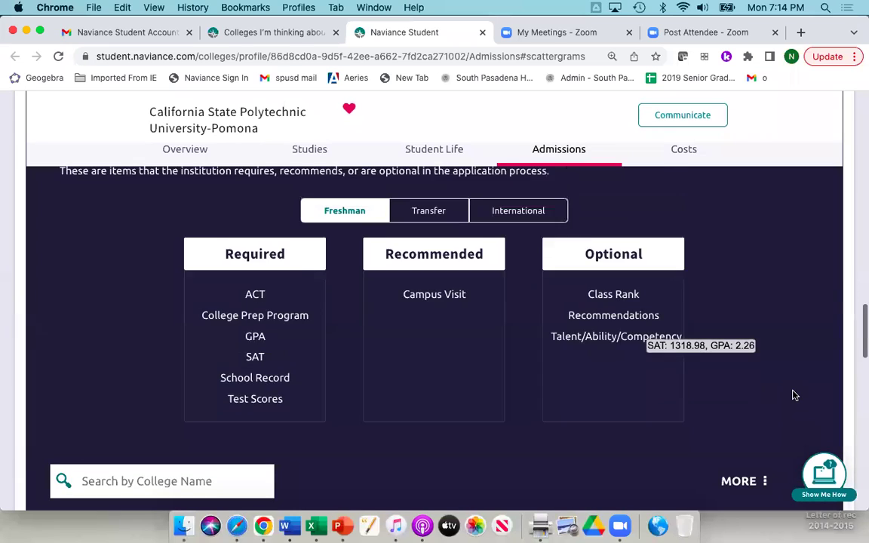
scroll(793, 395, up, 15)
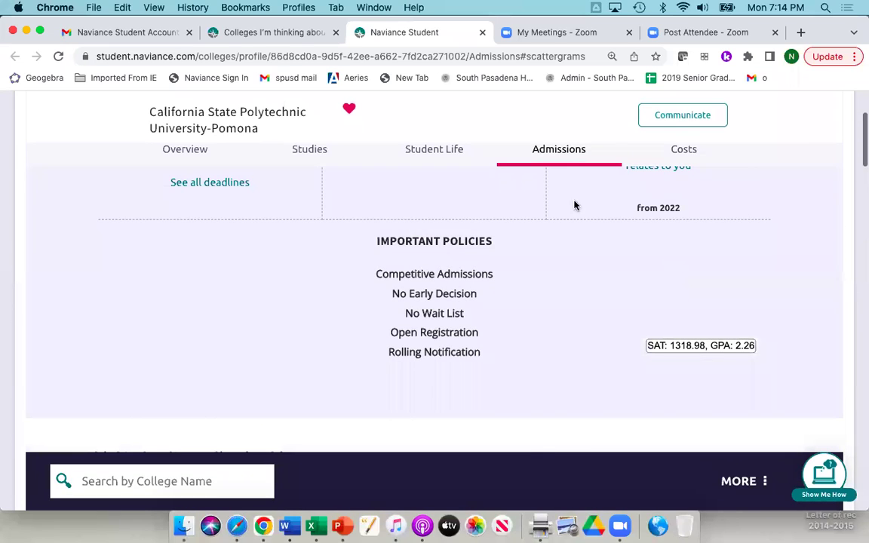
Close the Cal Poly Pomona profile, and select University of California-Irvine among the colleges being considered and open its scattergrams
click(483, 33)
scroll(598, 320, down, 5)
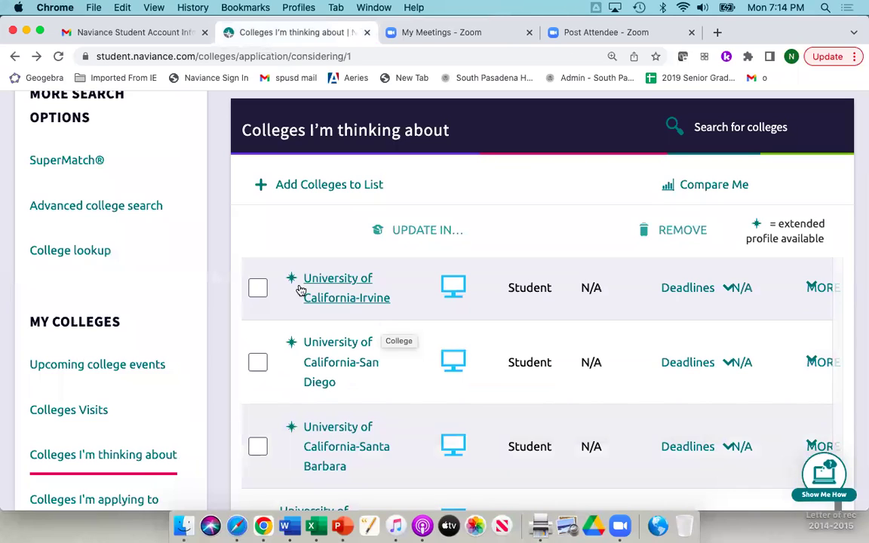
click(259, 290)
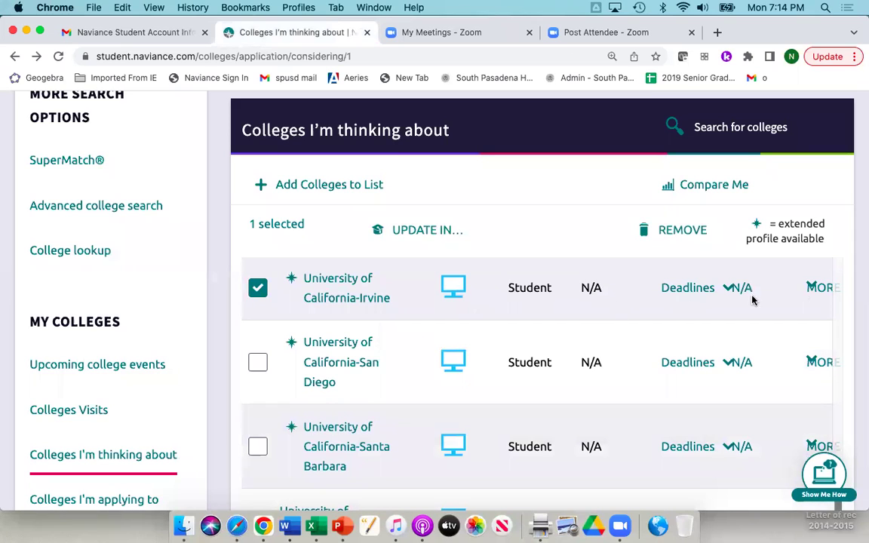
click(810, 290)
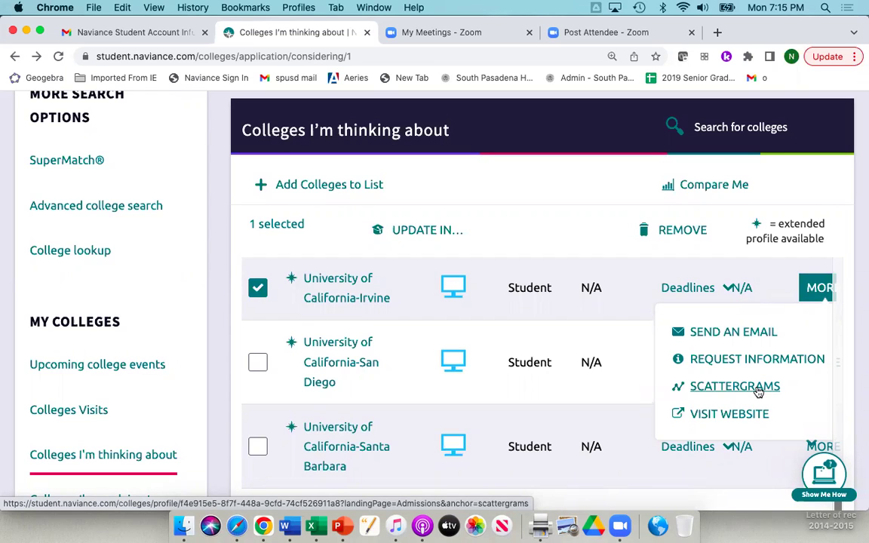
click(758, 391)
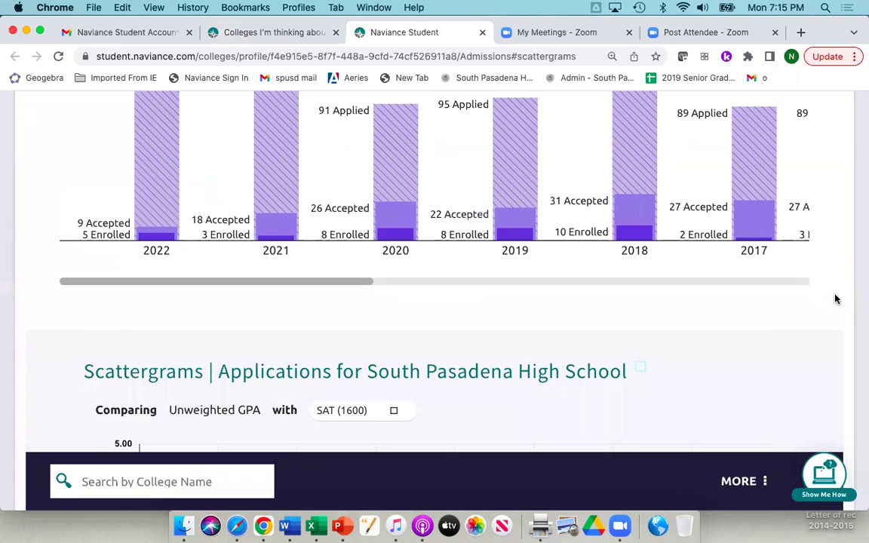
Examine University of California-Irvine's deadline, fee and acceptance rate, and the high school's application history across all years
scroll(836, 300, up, 10)
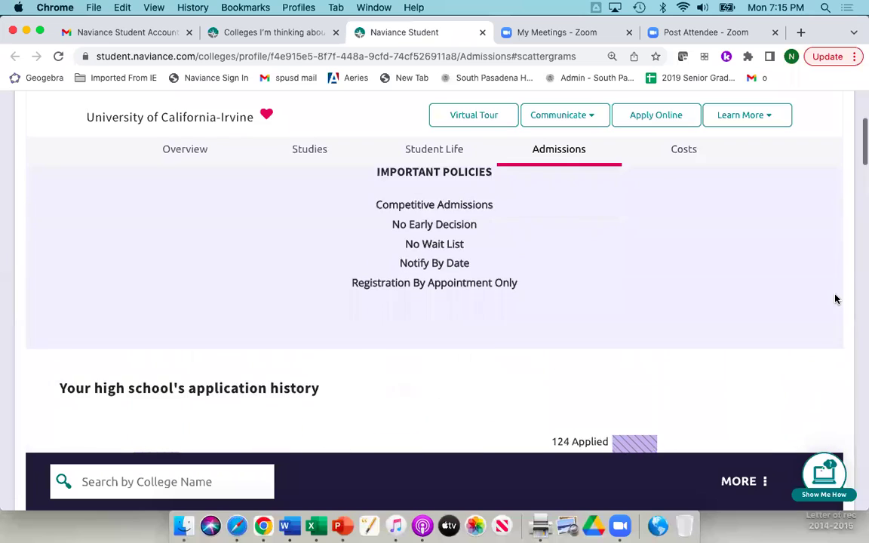
scroll(835, 300, up, 3)
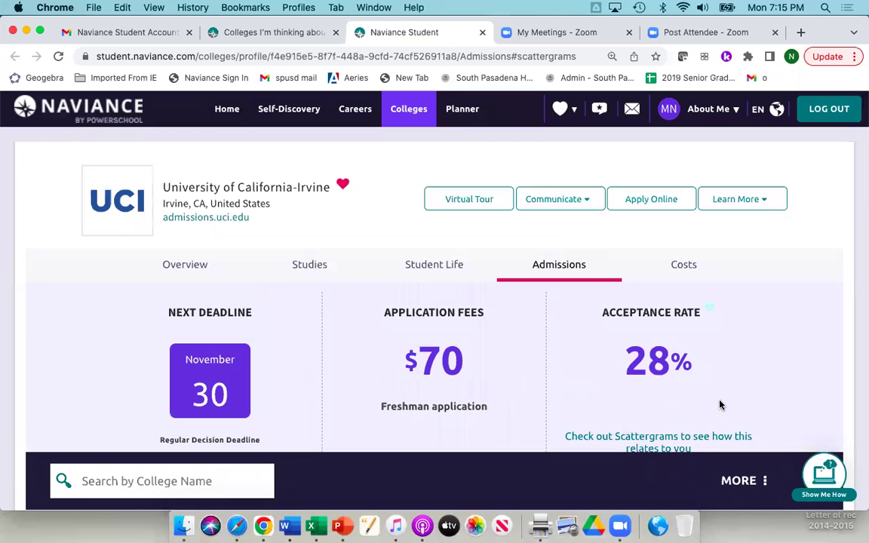
scroll(729, 401, down, 5)
scroll(729, 402, down, 6)
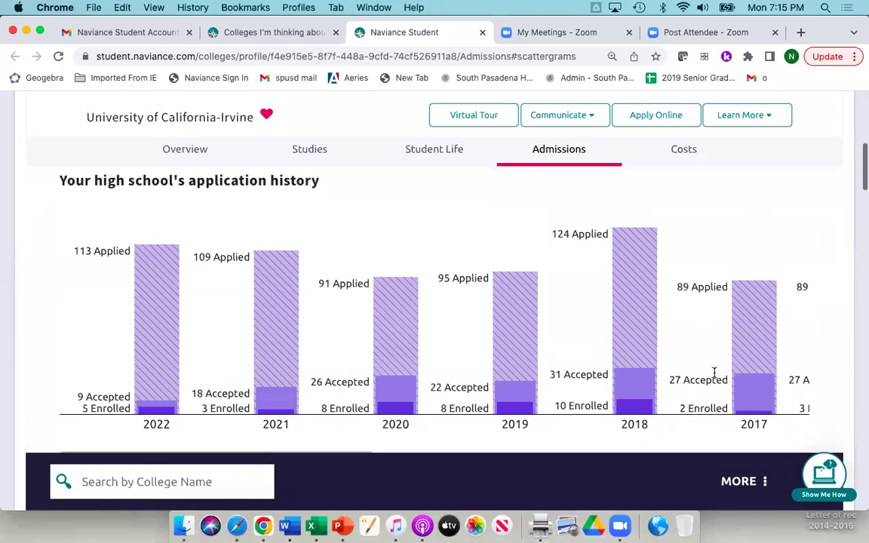
scroll(332, 330, up, 1)
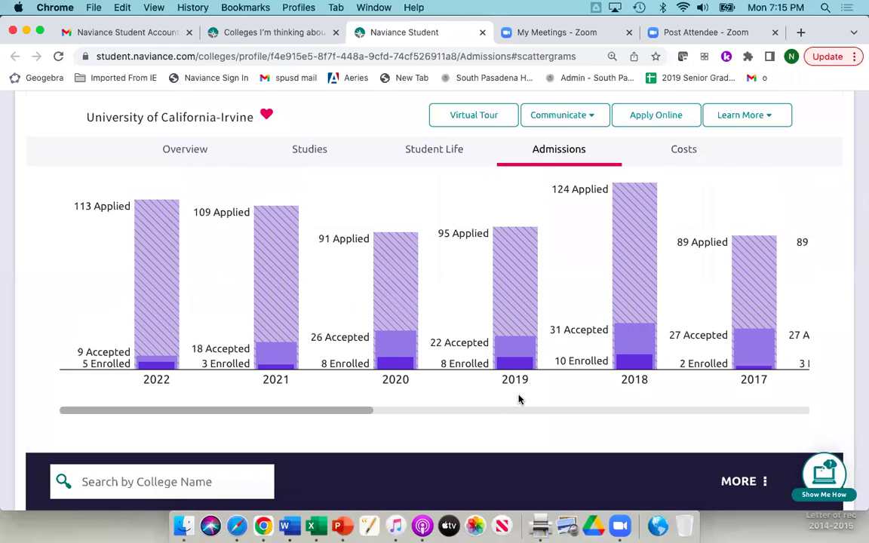
scroll(541, 393, right, 5)
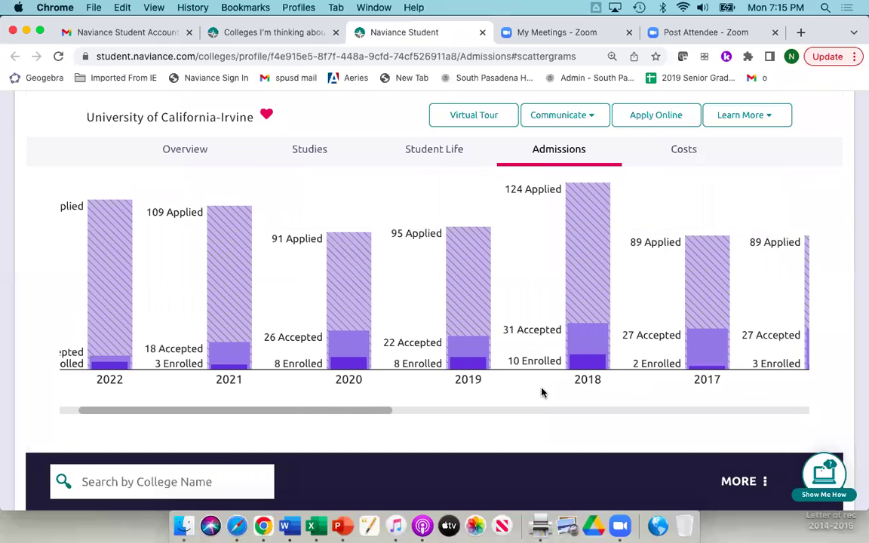
scroll(541, 392, right, 10)
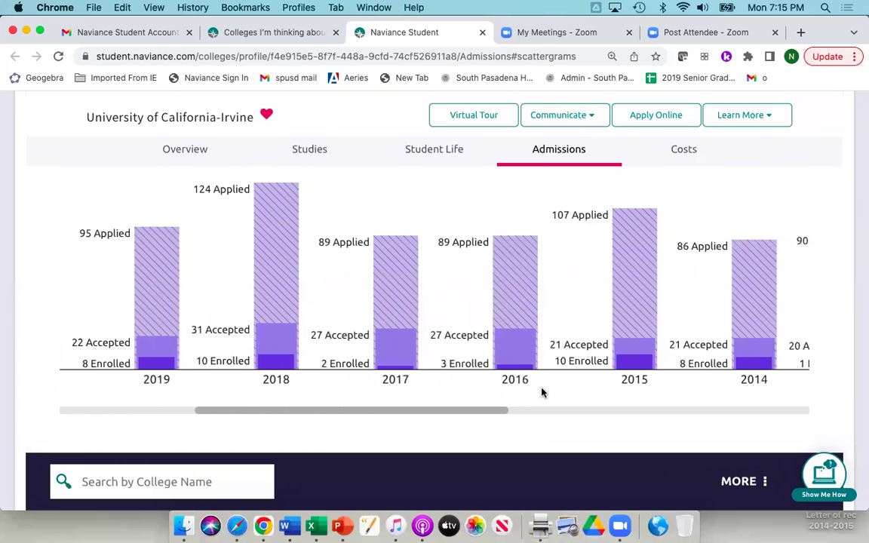
scroll(541, 393, right, 10)
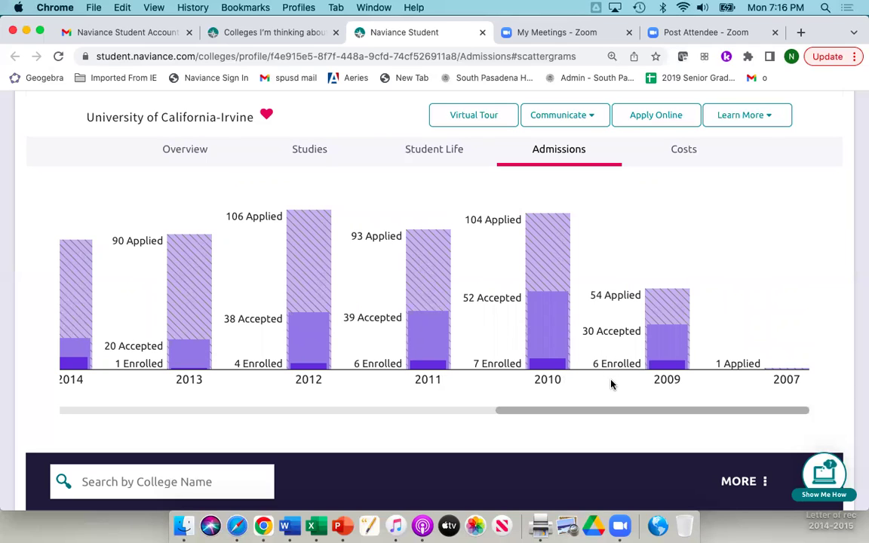
scroll(612, 385, left, 10)
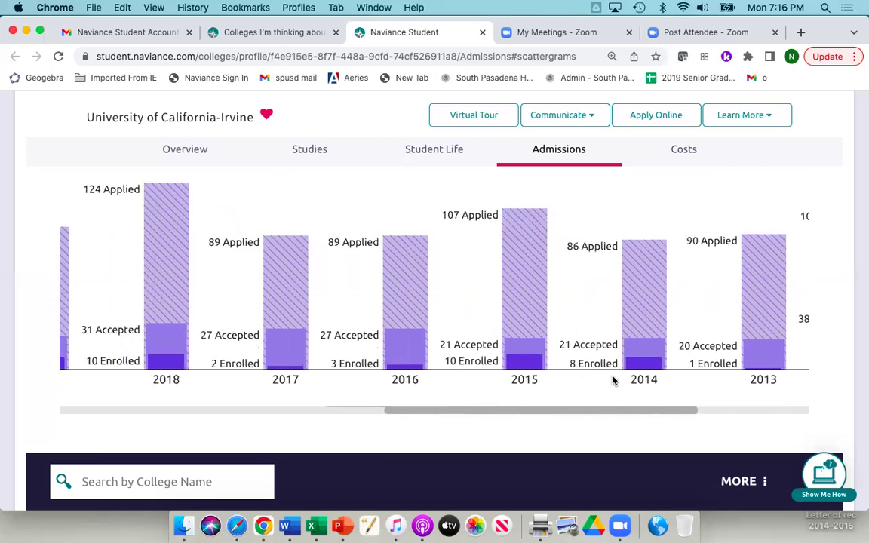
Examine the University of California-Irvine scattergram comparing unweighted GPA with SAT (1600), including the student's own marker
scroll(612, 382, down, 4)
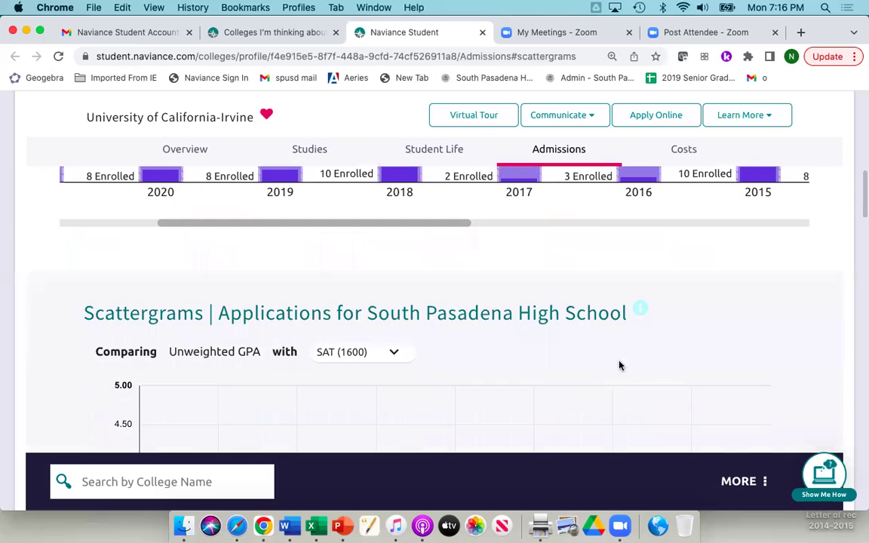
scroll(656, 300, down, 3)
scroll(818, 310, down, 2)
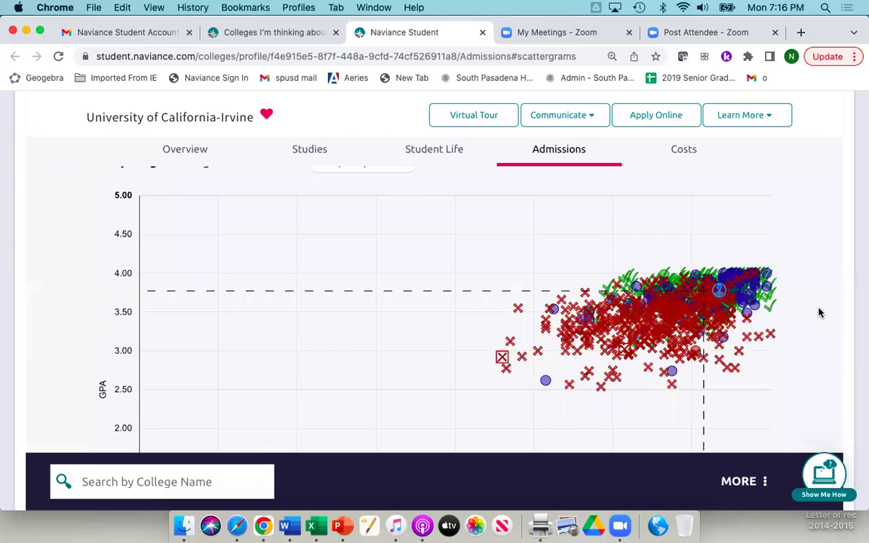
mouse_move(720, 294)
mouse_move(815, 338)
Review the scattergram legend, the application requirements and the recommended courses for University of California-Irvine
scroll(814, 339, down, 10)
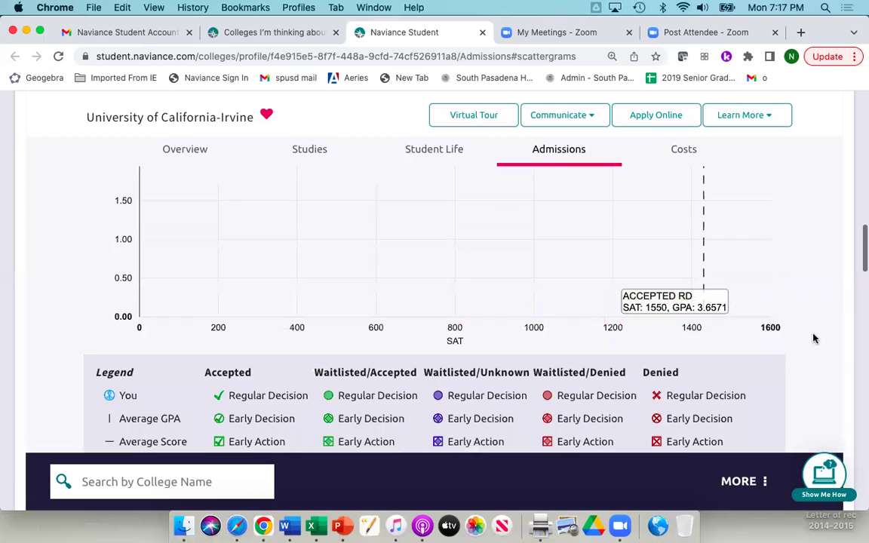
scroll(814, 339, down, 3)
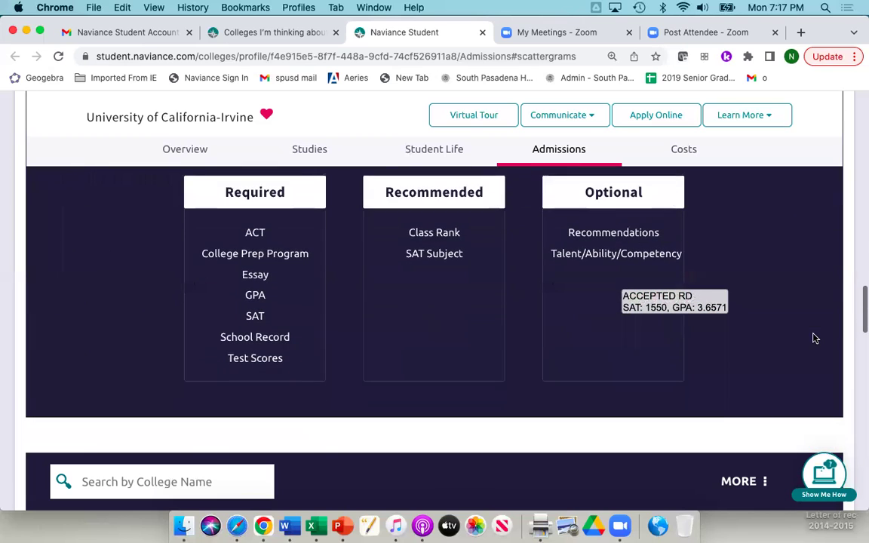
scroll(815, 339, down, 5)
scroll(815, 339, down, 10)
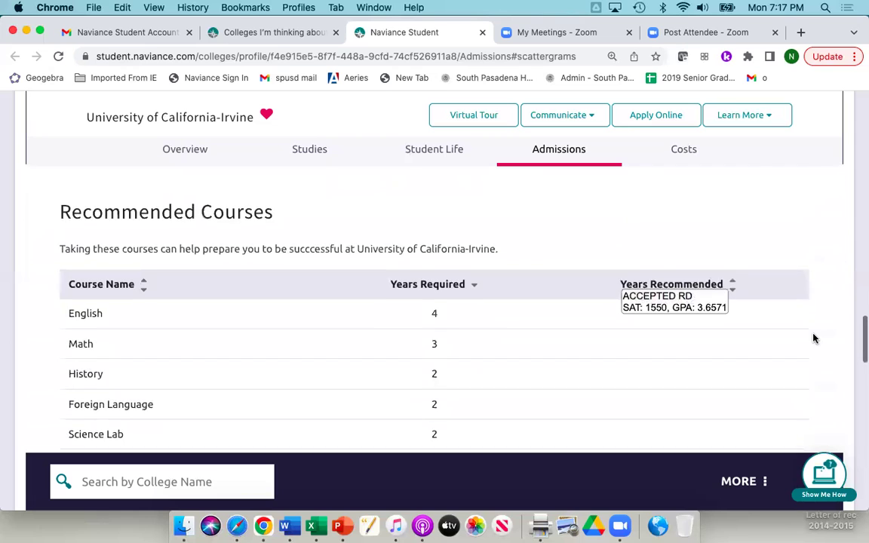
Read through the considered and not considered application factors for University of California-Irvine
scroll(815, 339, down, 3)
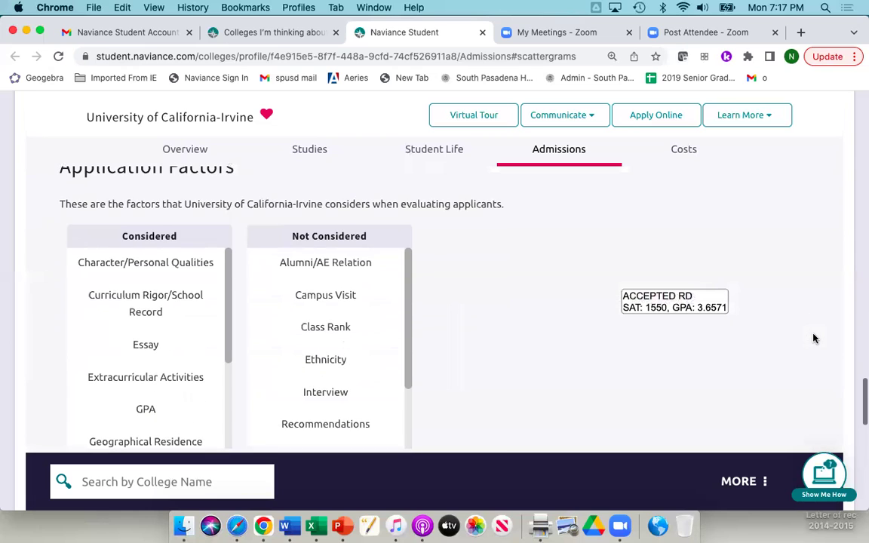
scroll(814, 339, down, 1)
scroll(814, 339, up, 2)
scroll(814, 338, up, 1)
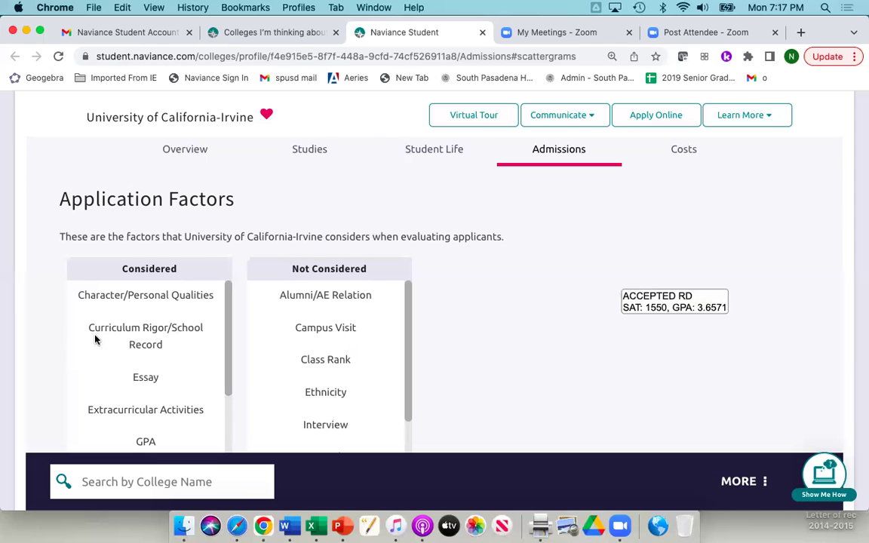
scroll(200, 364, down, 3)
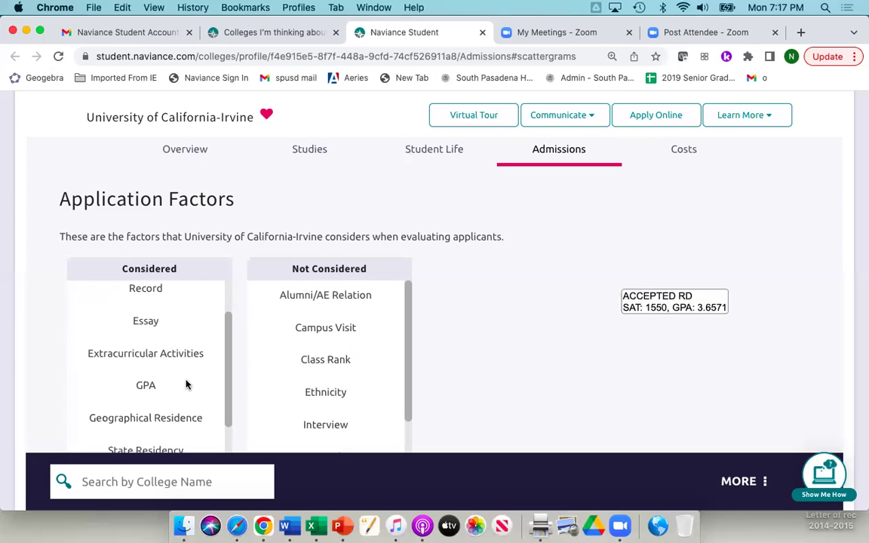
scroll(186, 385, down, 3)
scroll(186, 385, down, 2)
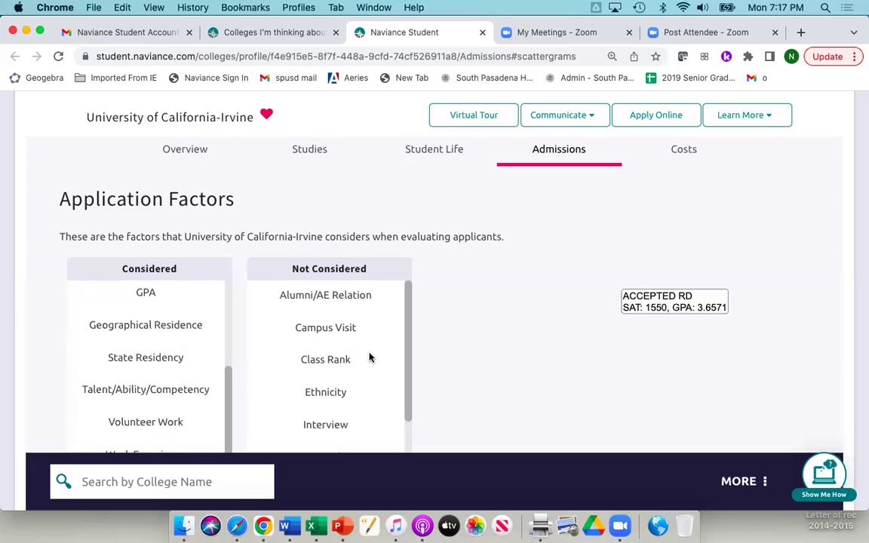
scroll(427, 341, down, 2)
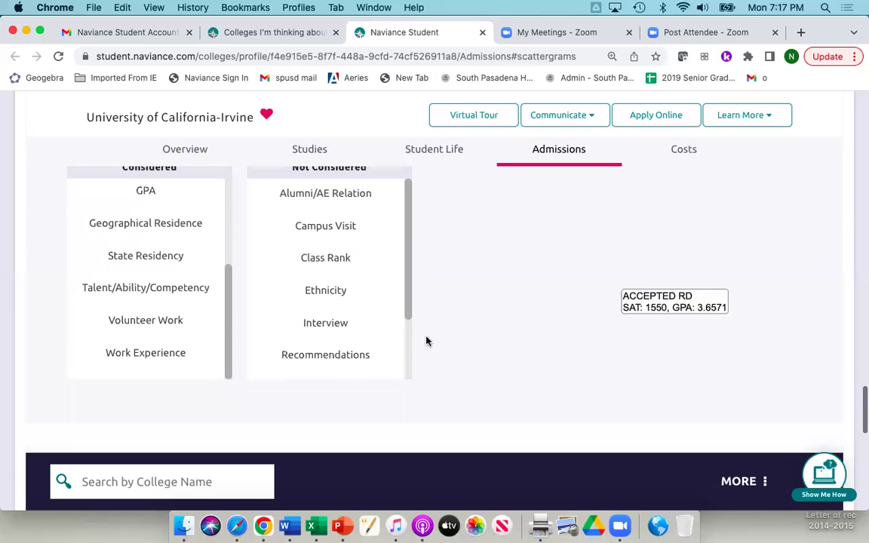
Close the University of California-Irvine profile and return to the Naviance home page to view the My Favorites links
scroll(498, 306, up, 15)
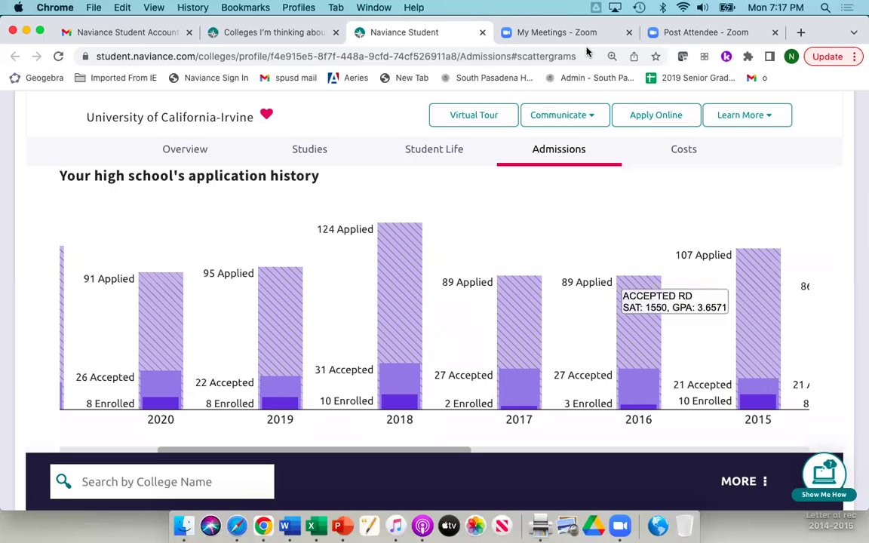
click(482, 32)
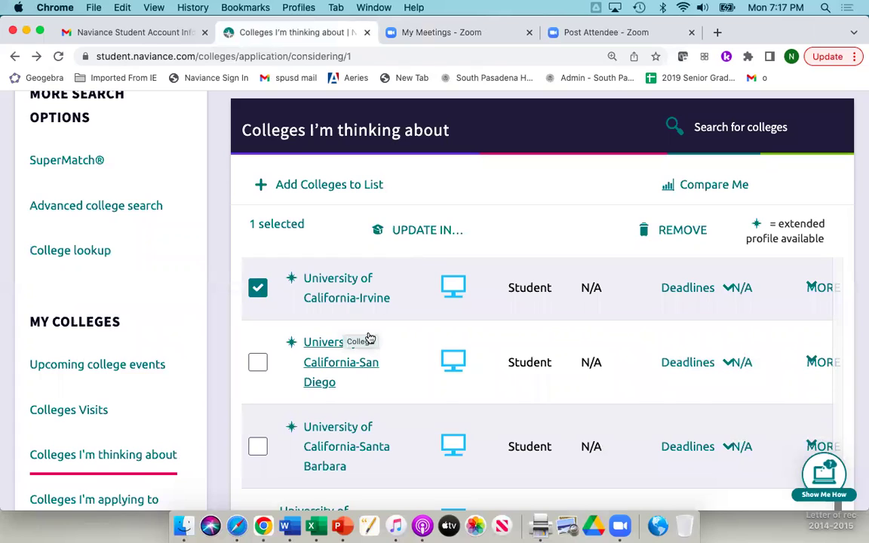
scroll(370, 338, up, 5)
scroll(370, 338, up, 3)
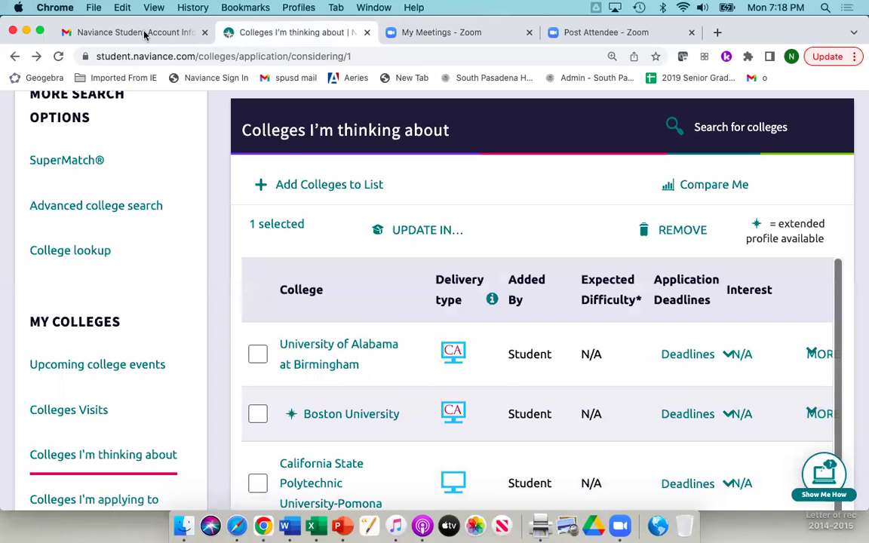
click(15, 57)
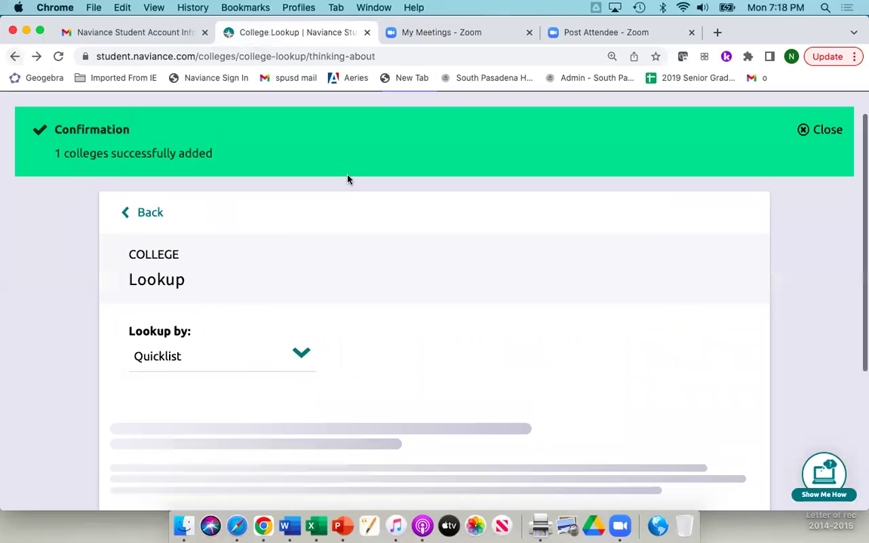
click(15, 57)
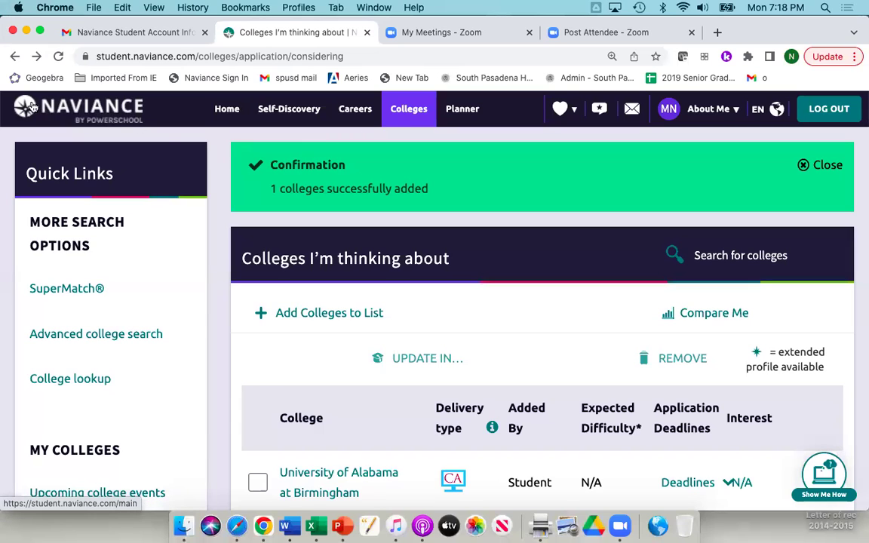
click(230, 109)
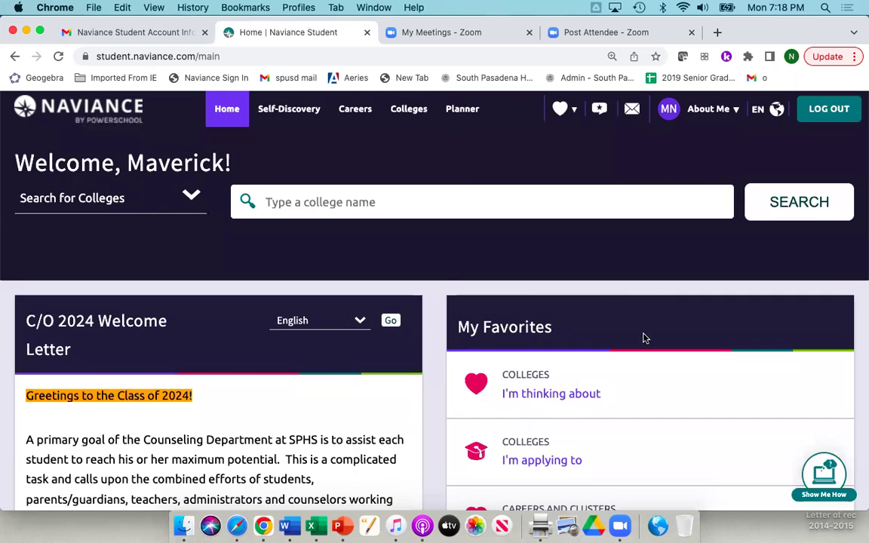
scroll(645, 338, down, 3)
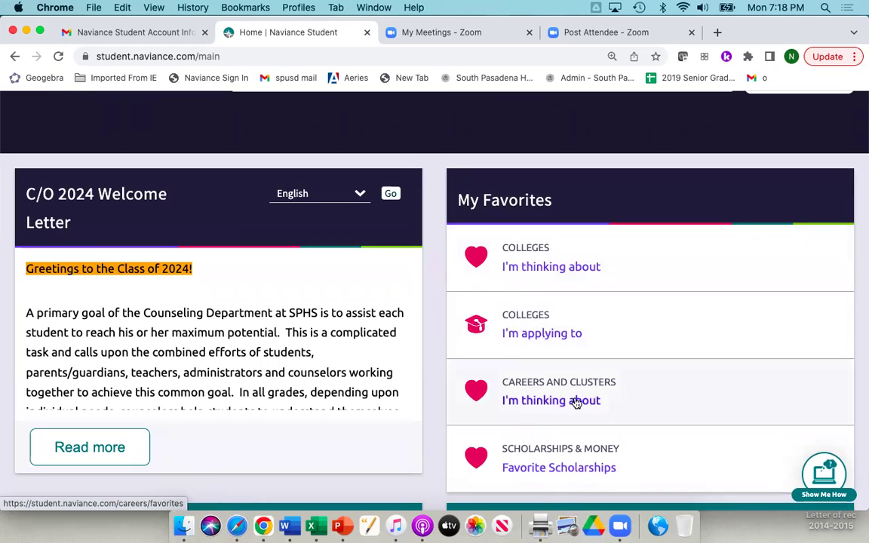
scroll(576, 402, down, 3)
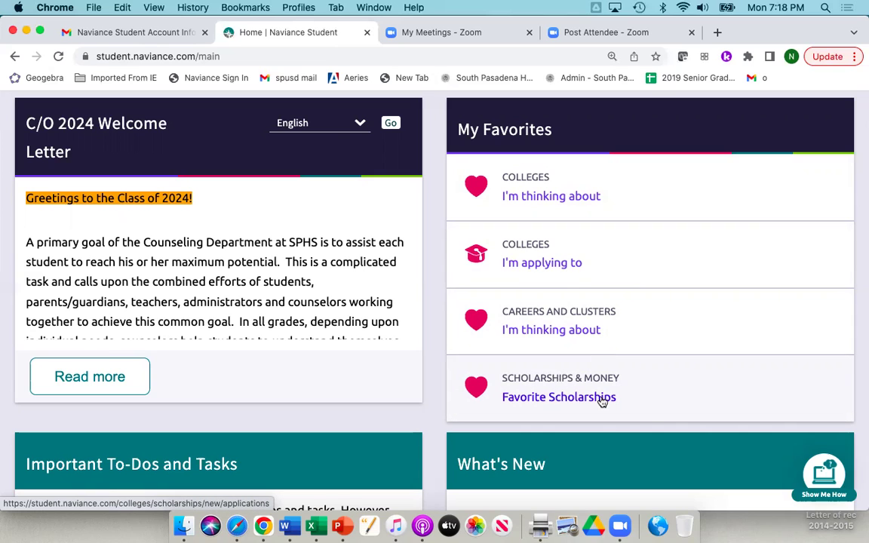
Look over the Important To-Dos and Tasks and What's New sections on the home page
scroll(603, 403, down, 1)
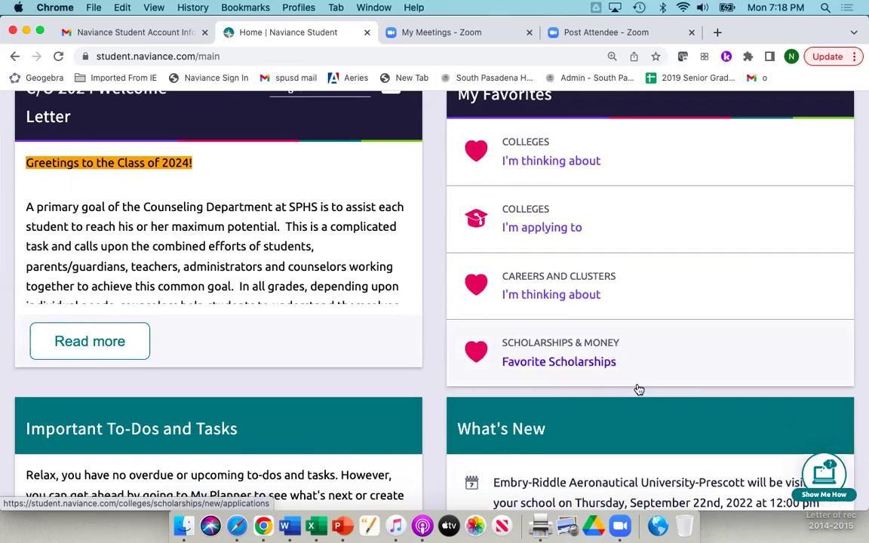
scroll(639, 390, down, 2)
scroll(641, 332, down, 2)
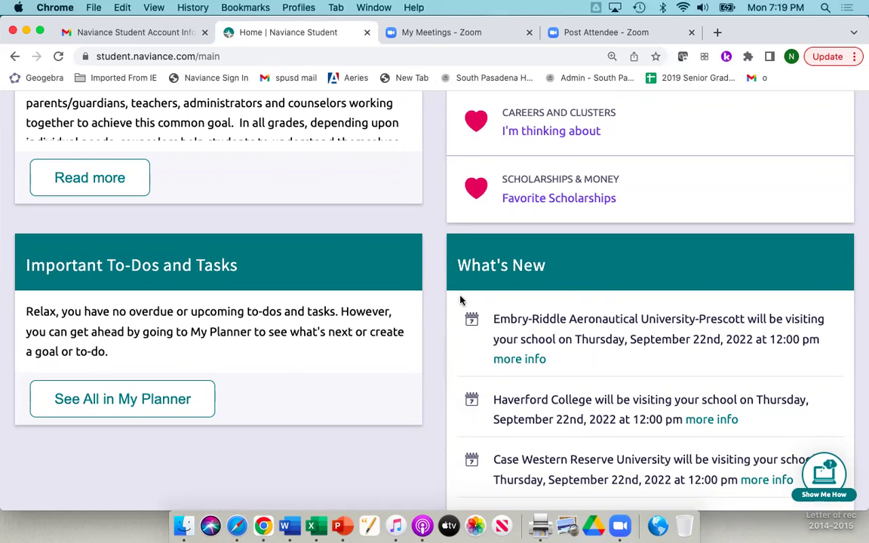
scroll(698, 267, down, 2)
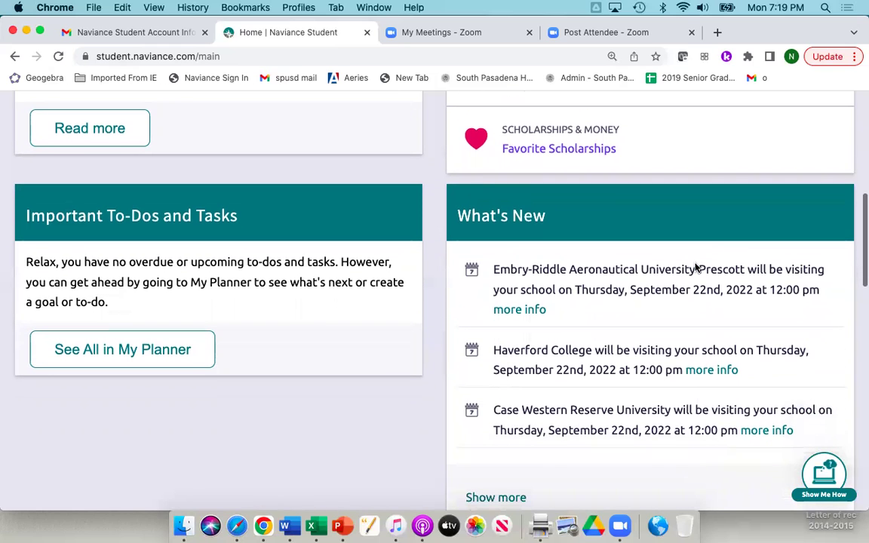
scroll(667, 359, down, 3)
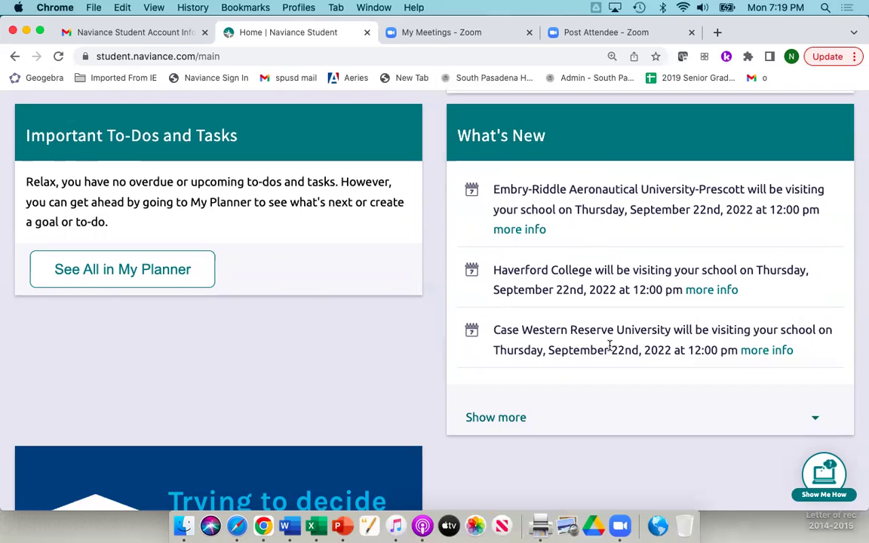
Expand the What's New list and read through the announced college visits with their dates and times
click(510, 418)
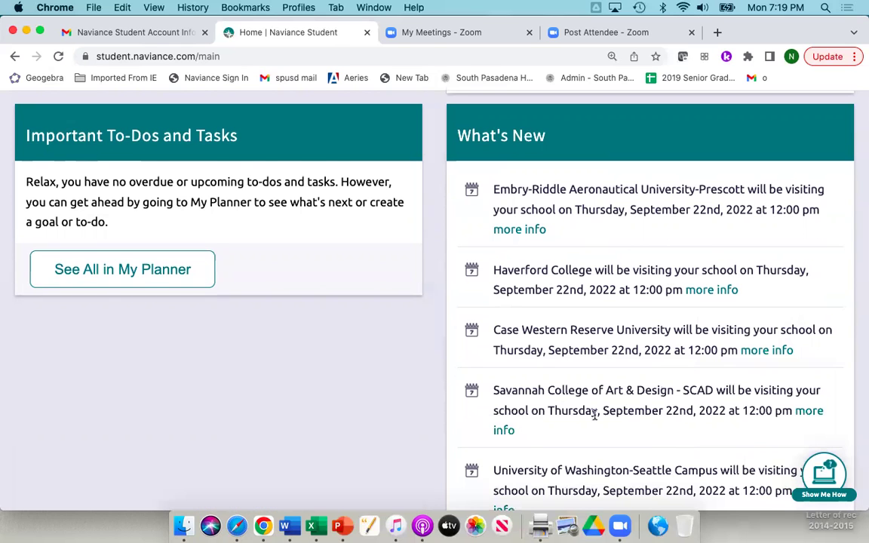
scroll(596, 413, down, 3)
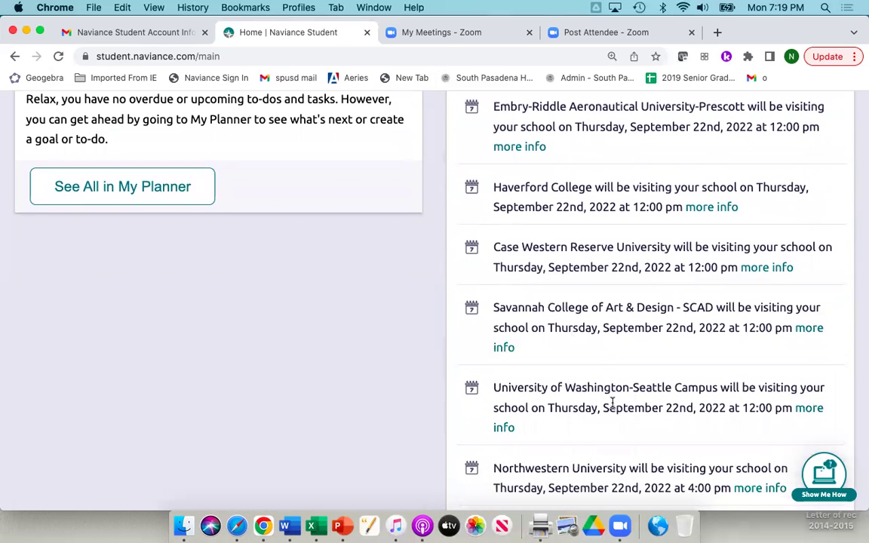
scroll(612, 404, down, 2)
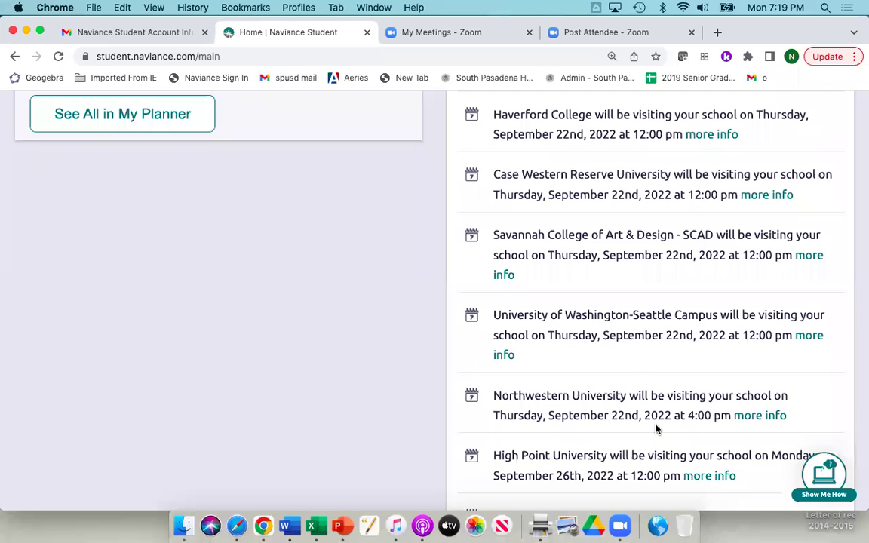
scroll(585, 466, down, 2)
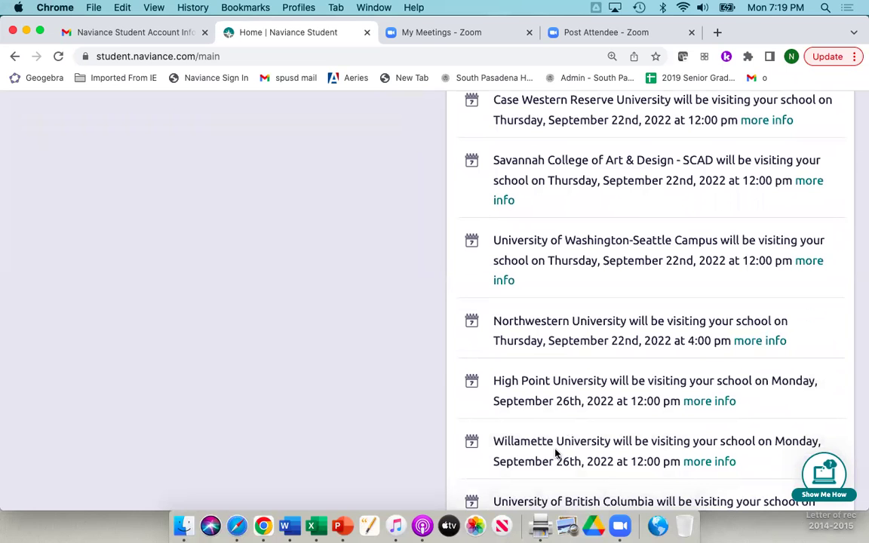
scroll(555, 453, down, 3)
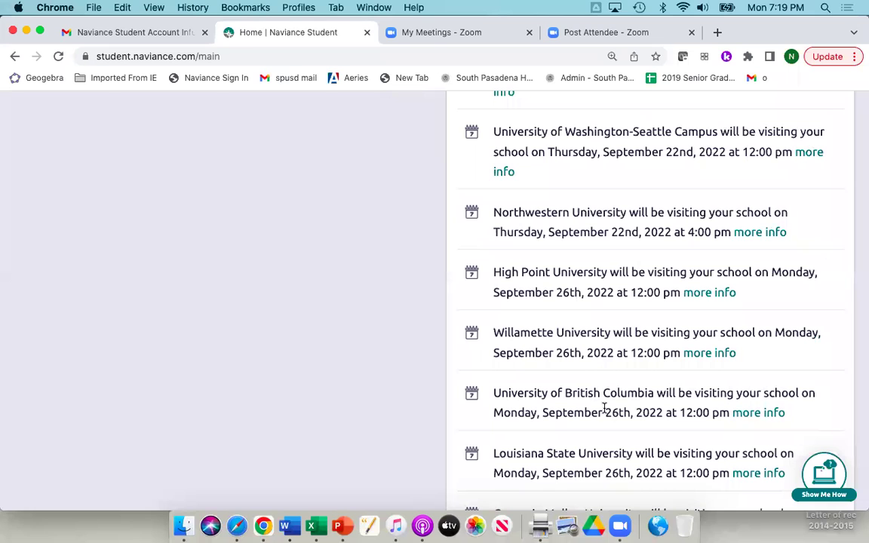
scroll(566, 468, down, 2)
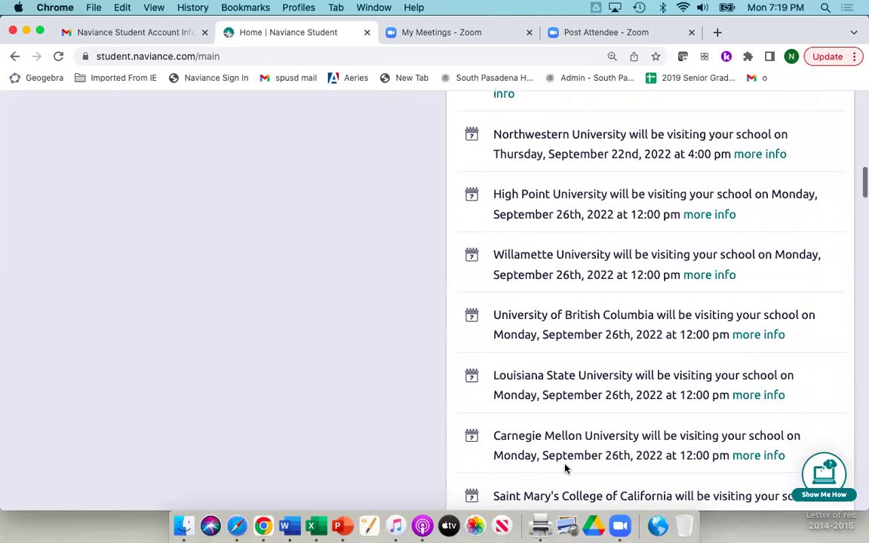
scroll(564, 460, down, 2)
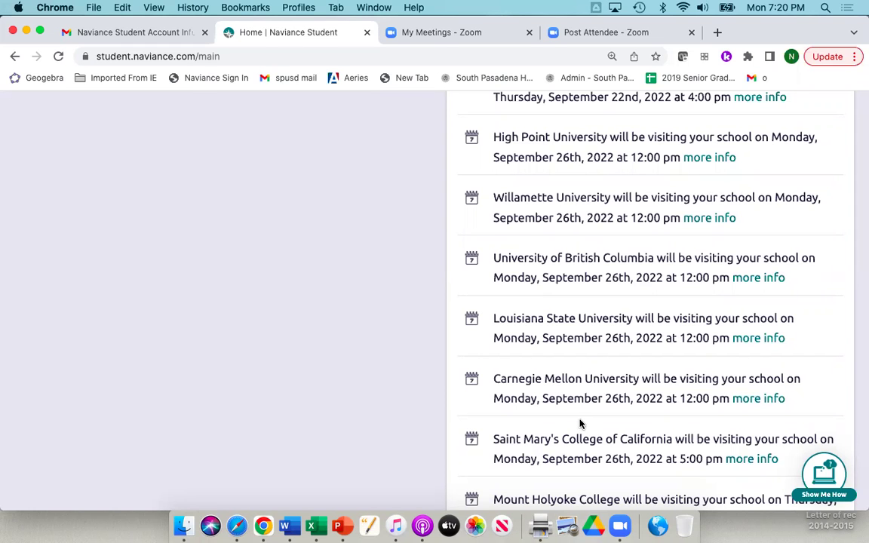
scroll(693, 334, up, 8)
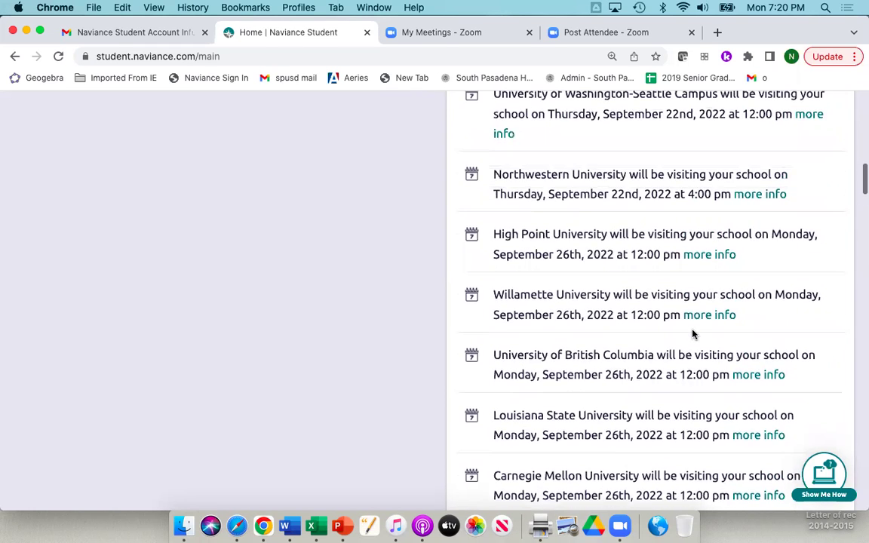
scroll(693, 335, up, 2)
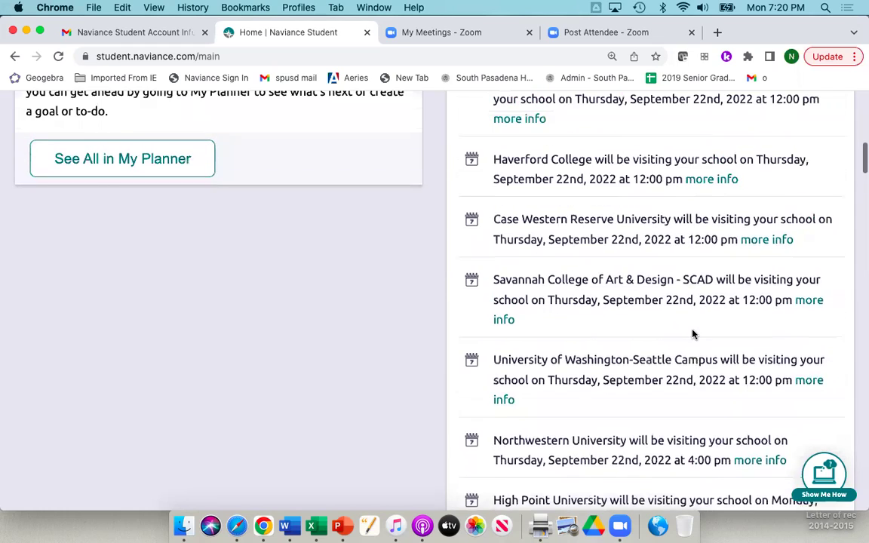
scroll(673, 296, down, 14)
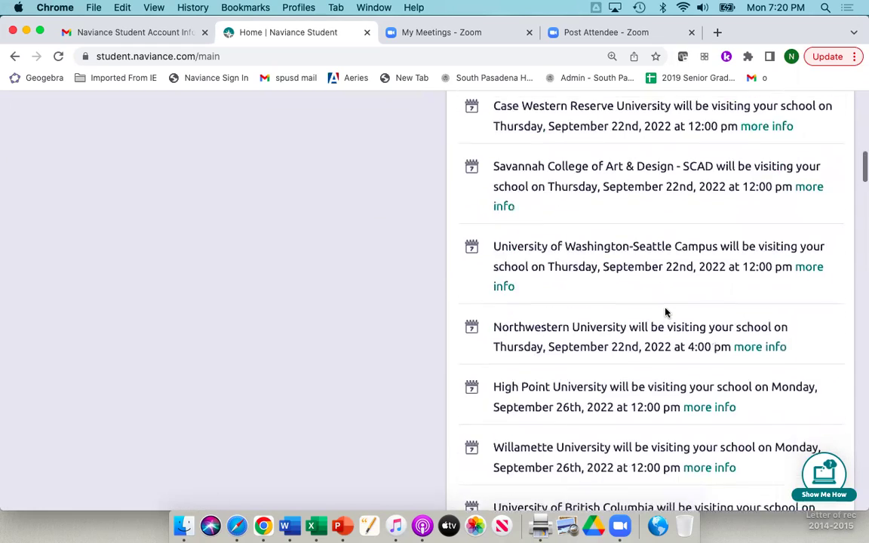
scroll(666, 312, down, 3)
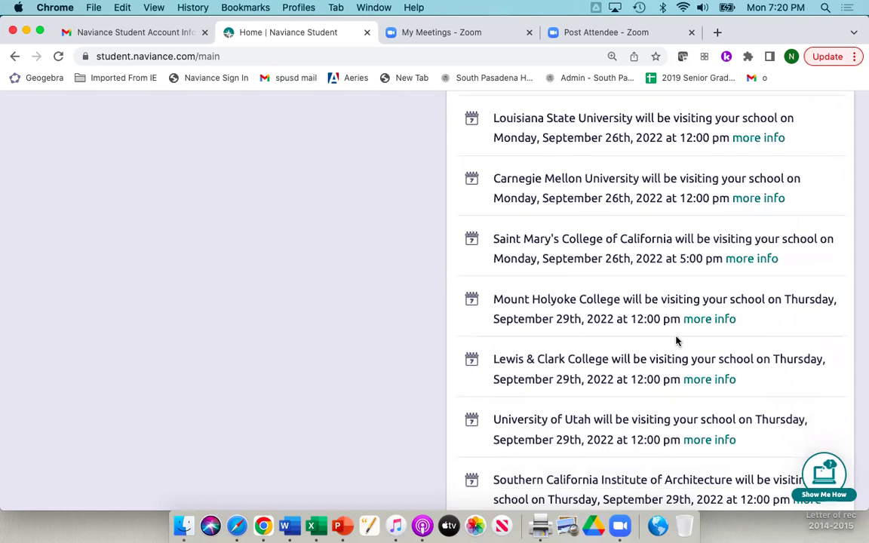
Open the Lewis & Clark College visit information and review its registration deadline, location, time and representative
click(702, 382)
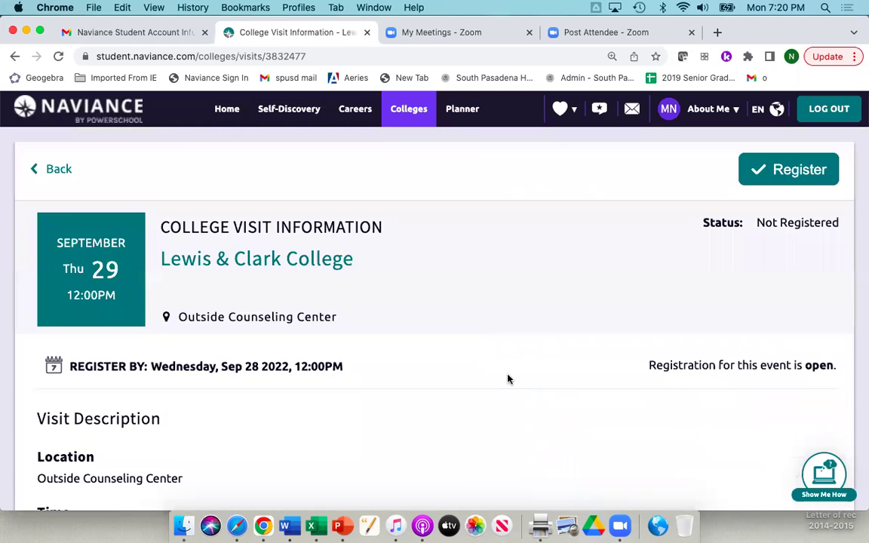
scroll(508, 379, down, 2)
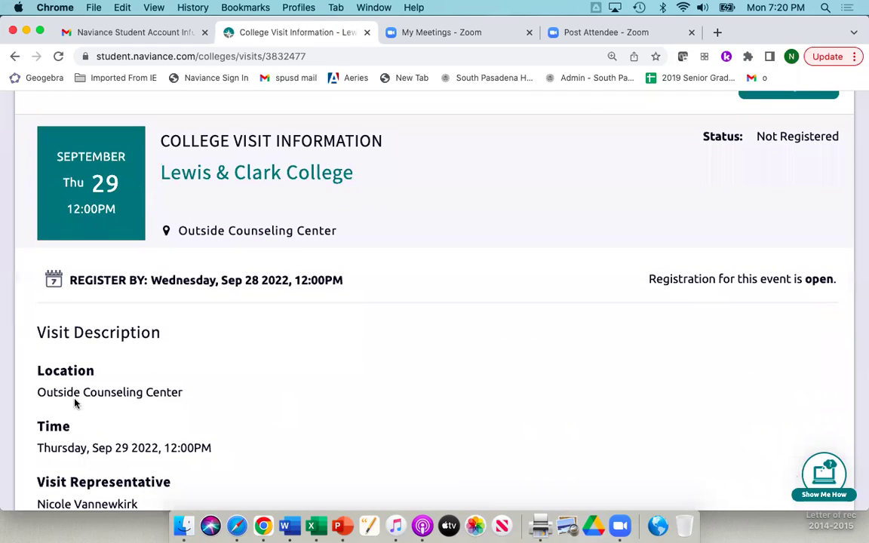
scroll(223, 402, down, 2)
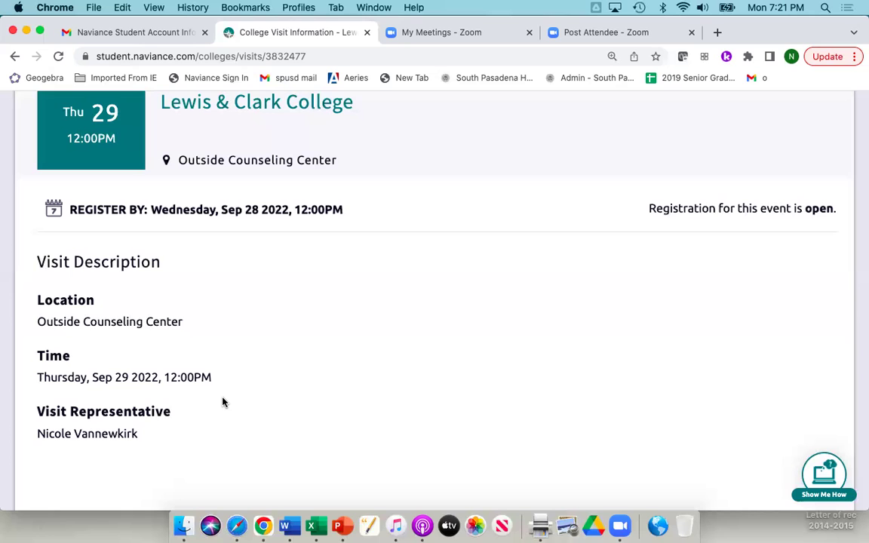
scroll(289, 314, up, 5)
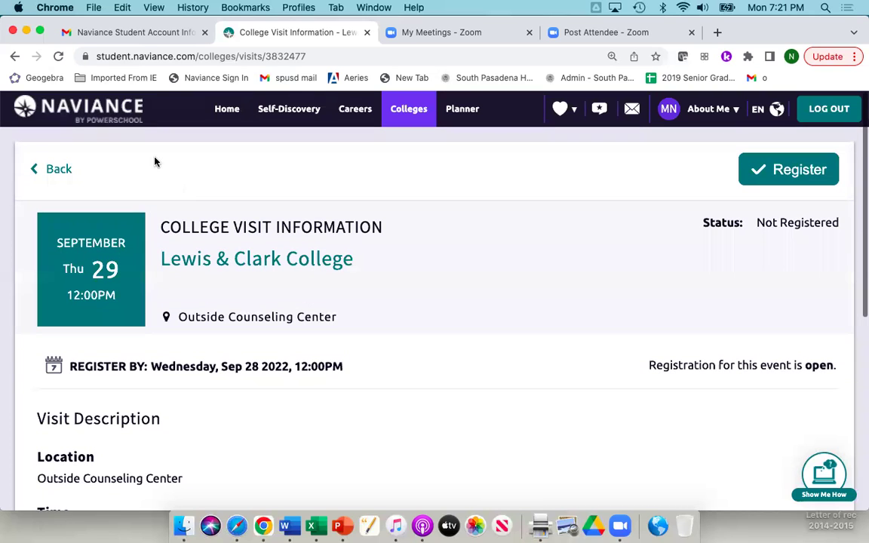
Return to the home page and look over the document resources and the From My School links
click(14, 56)
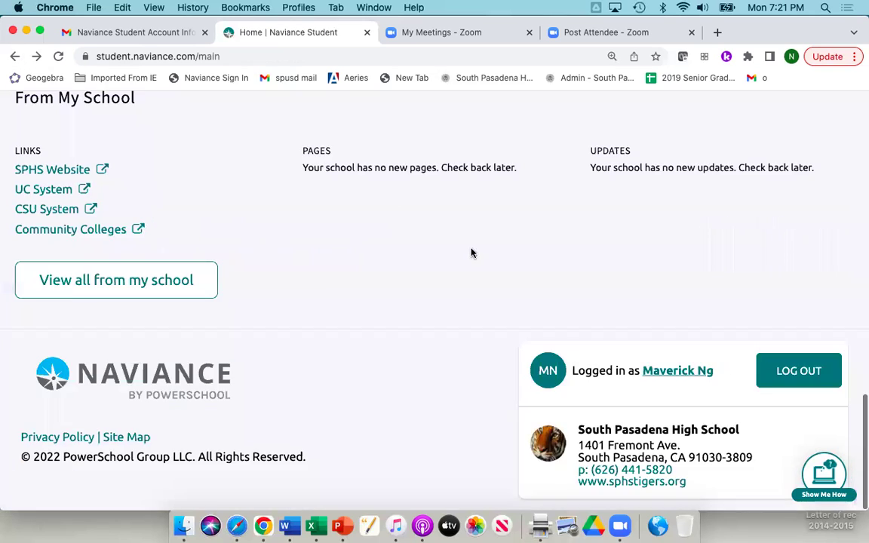
scroll(574, 376, down, 8)
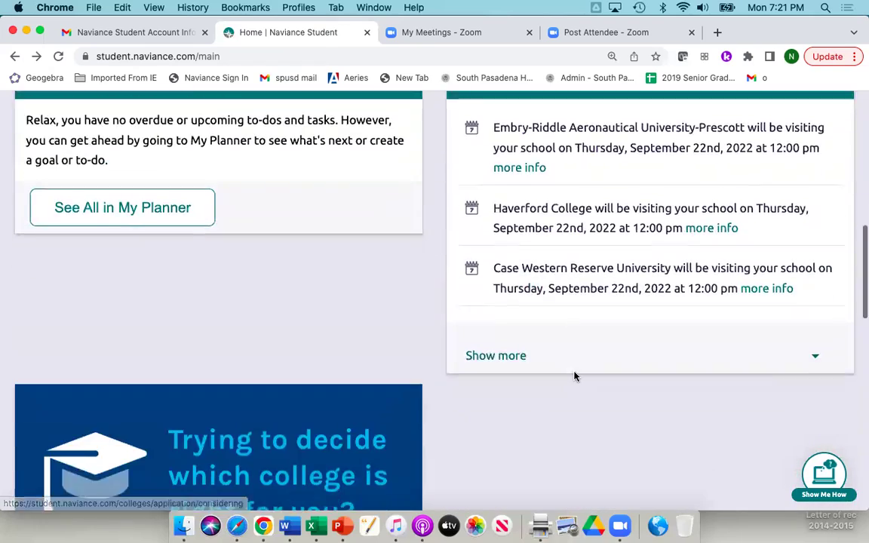
scroll(574, 376, down, 8)
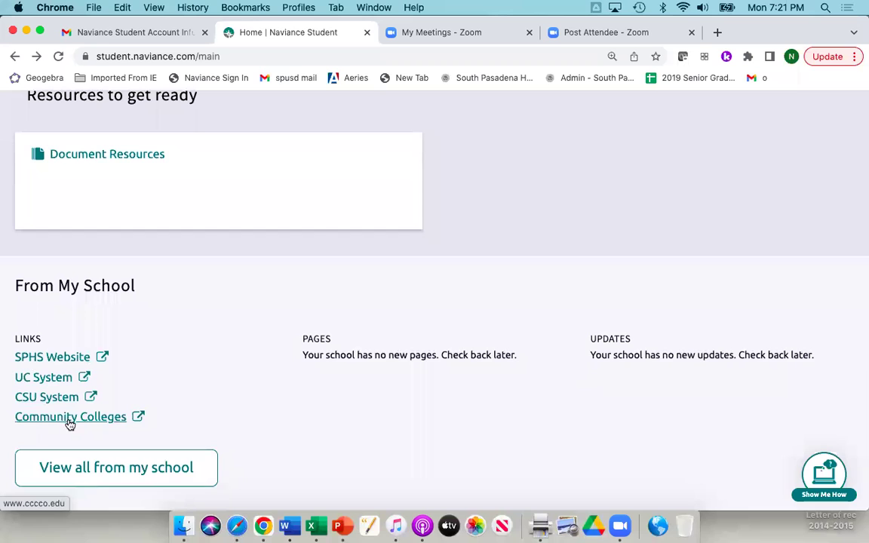
scroll(224, 446, down, 5)
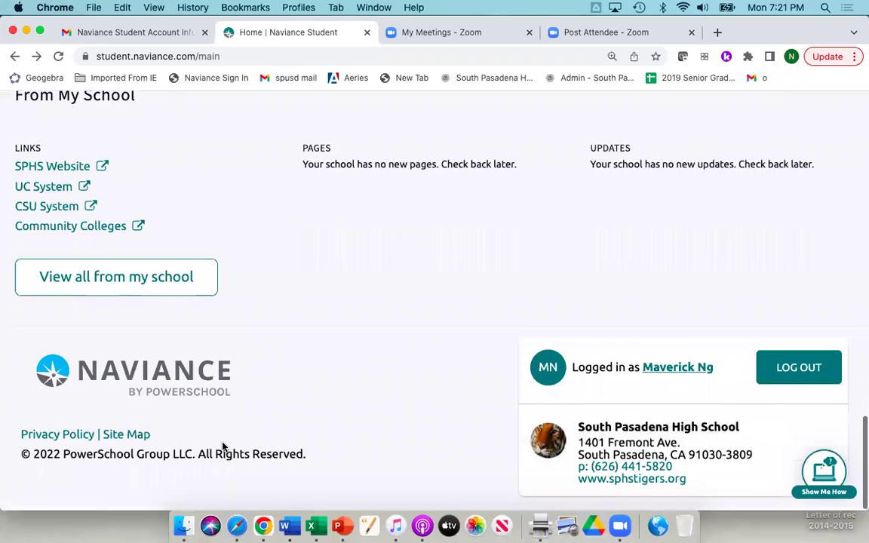
Open SuperMatch College Search from the college options for finding a fit
scroll(223, 447, up, 10)
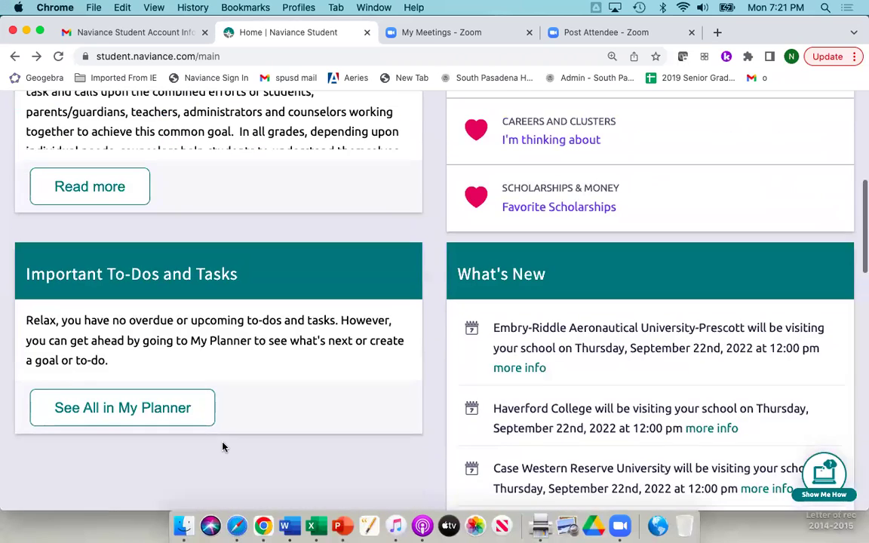
scroll(224, 446, up, 10)
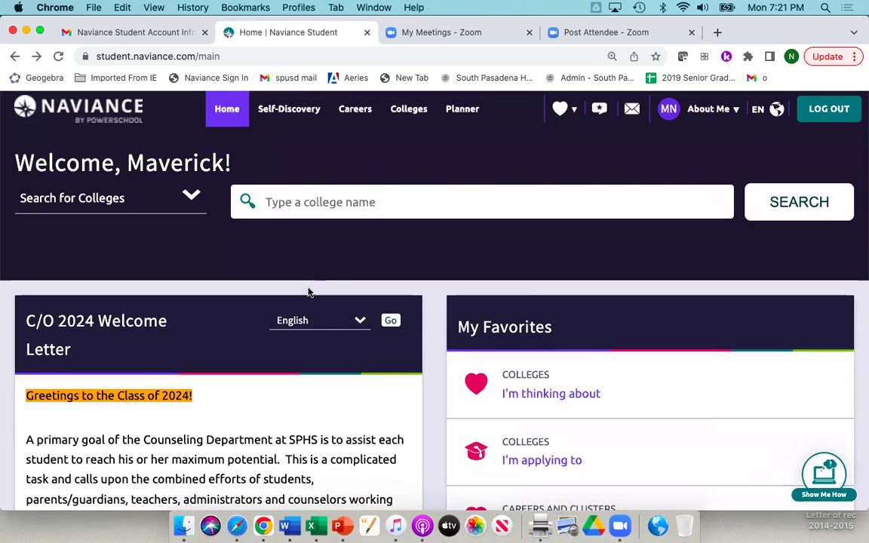
click(406, 111)
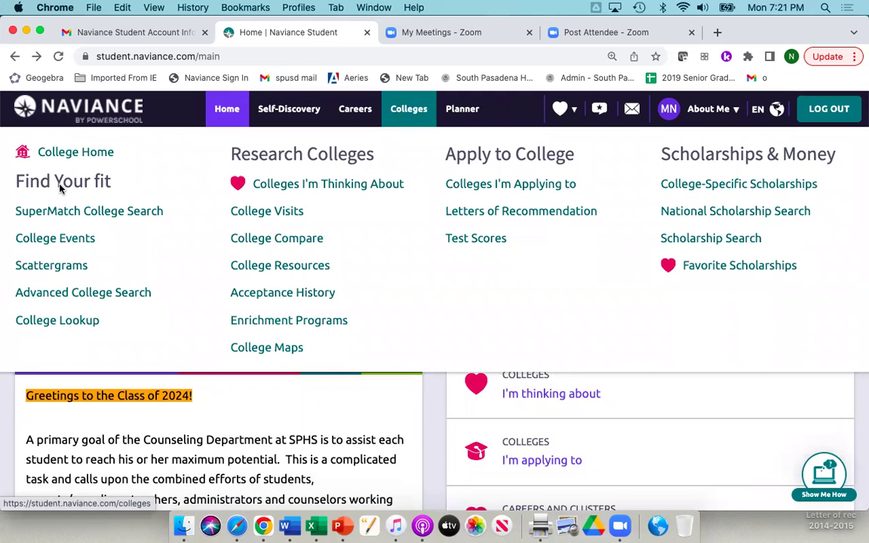
click(81, 219)
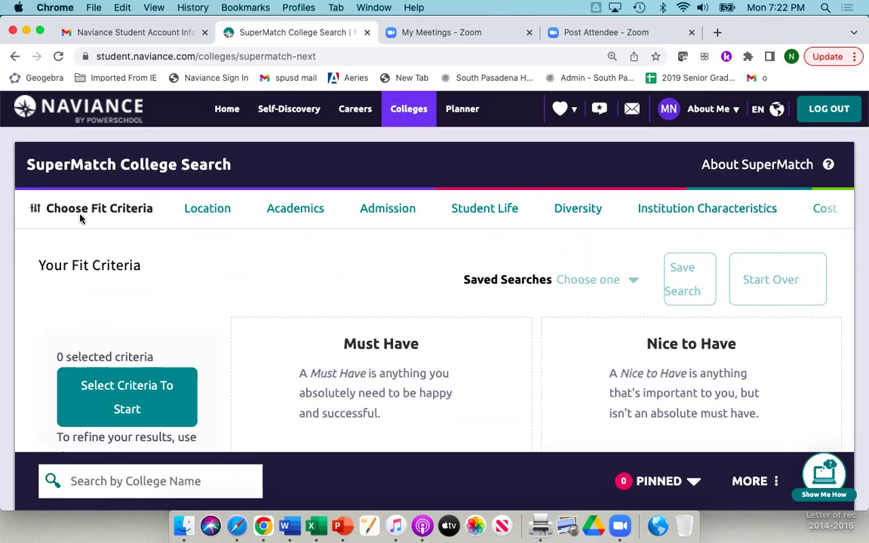
Add the West region as a location criterion, using the search by state or region
click(207, 209)
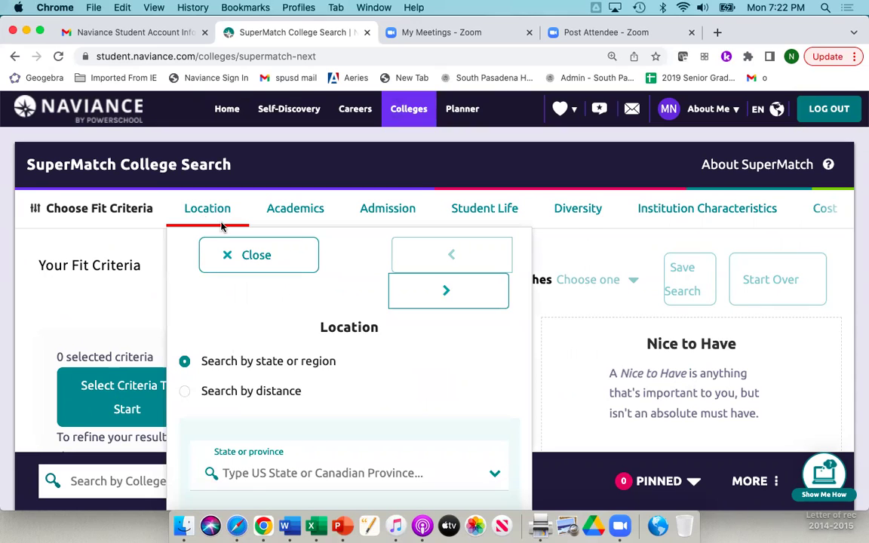
scroll(335, 352, down, 2)
scroll(335, 353, down, 1)
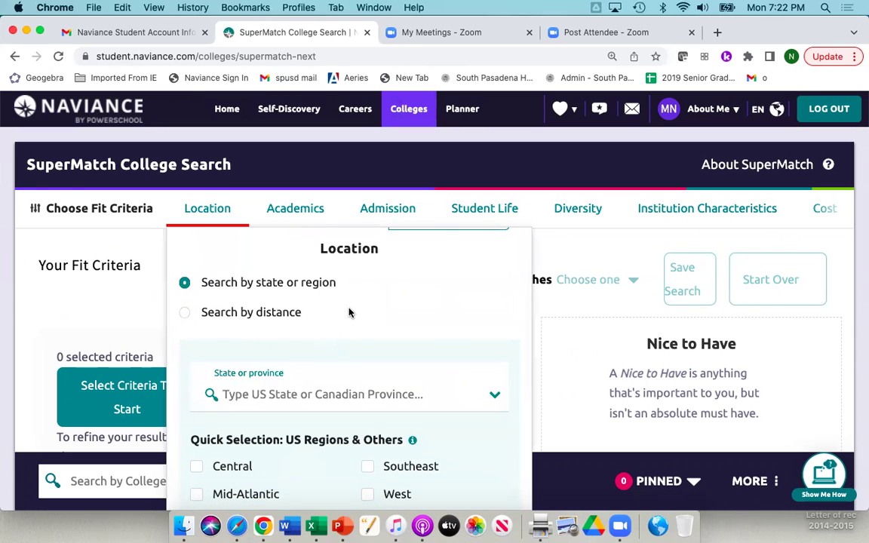
scroll(349, 310, down, 3)
scroll(338, 388, down, 3)
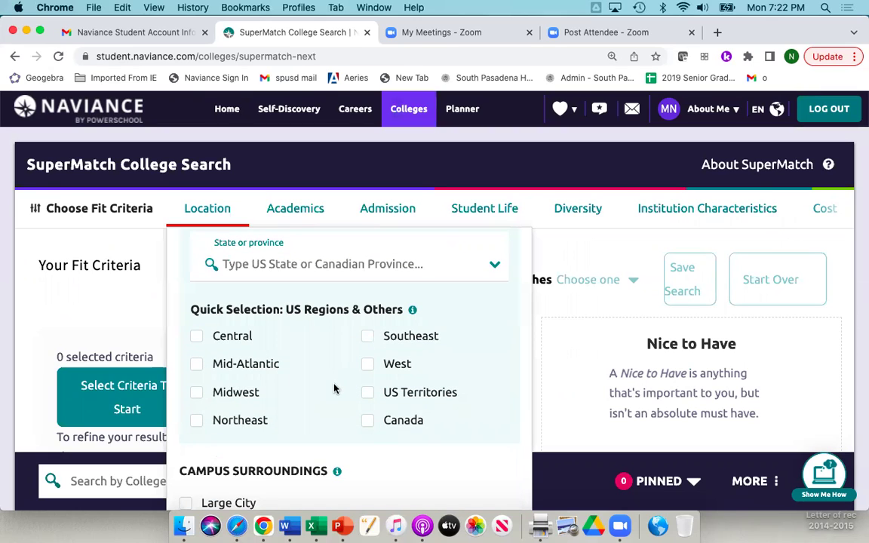
scroll(334, 388, down, 5)
scroll(334, 387, up, 3)
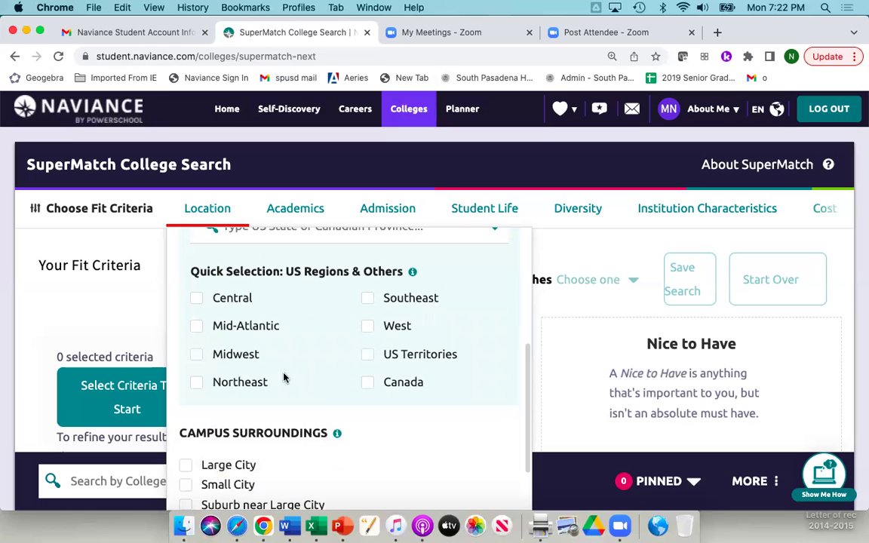
click(369, 327)
scroll(283, 409, up, 2)
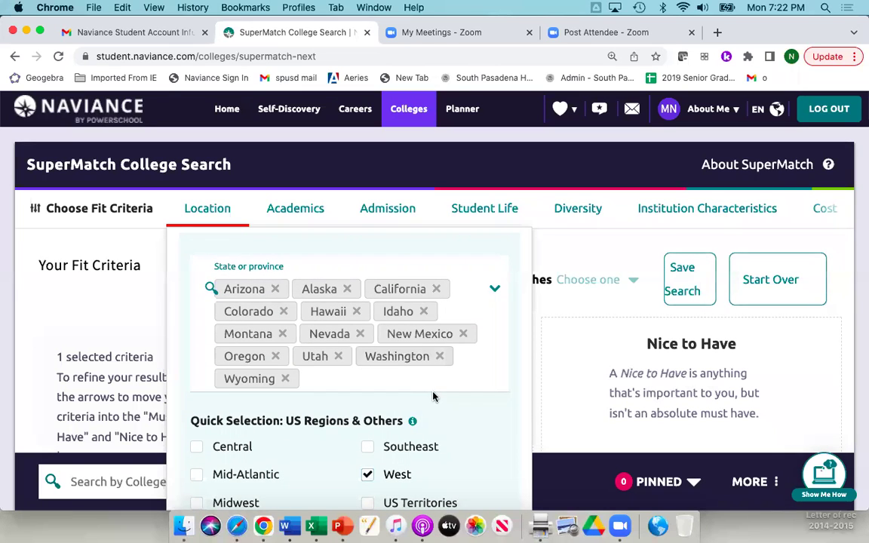
Add Large City as the campus surroundings criterion
scroll(516, 431, down, 5)
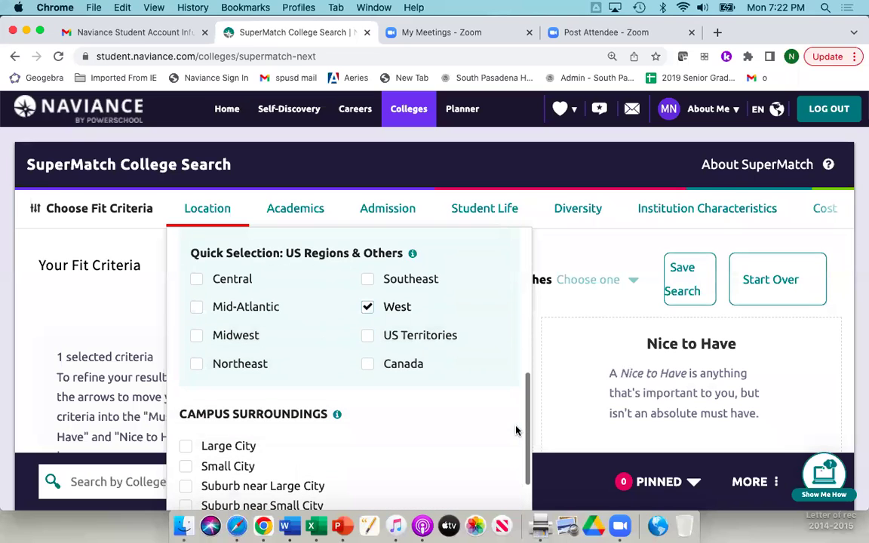
scroll(517, 431, down, 2)
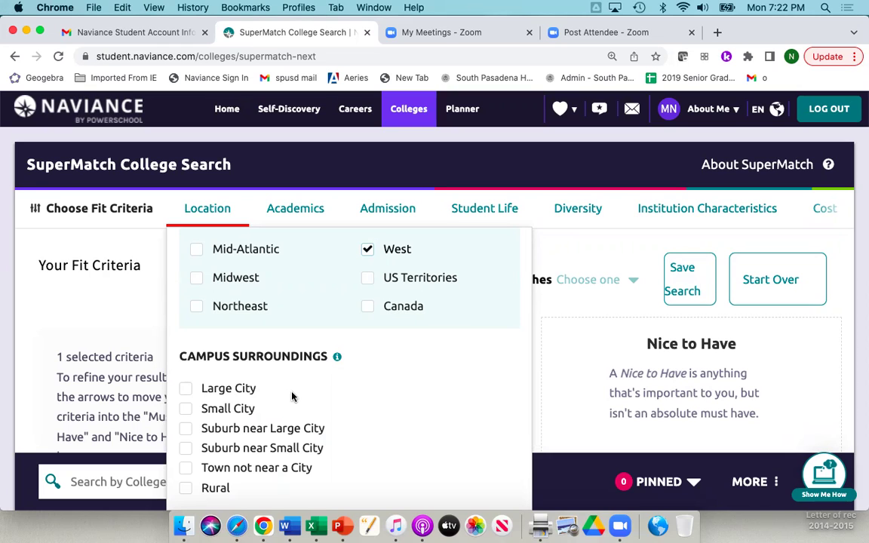
click(186, 388)
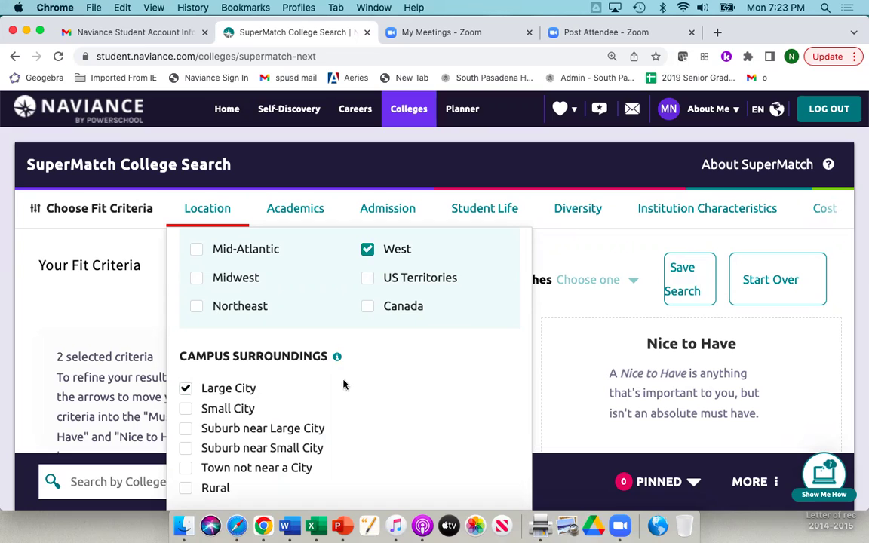
Set Bachelor's as the degree type in the Academics criteria
scroll(397, 385, up, 10)
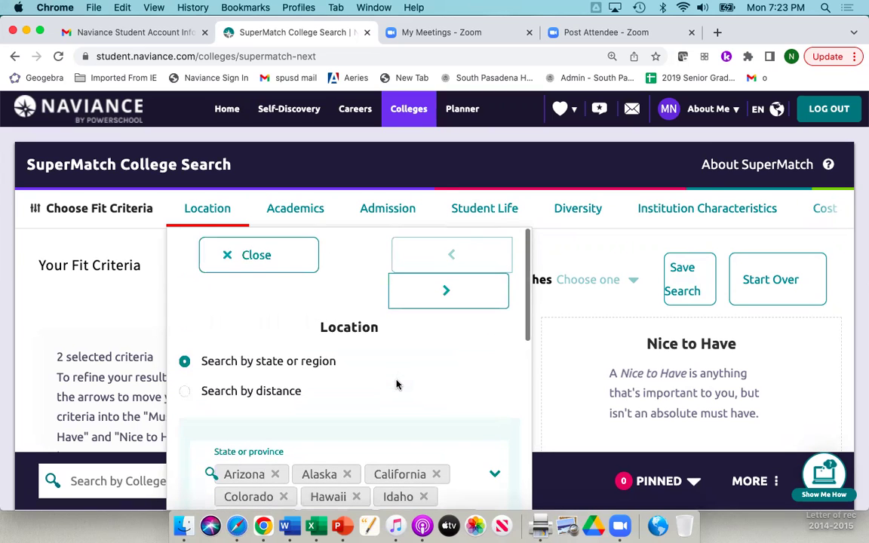
click(445, 295)
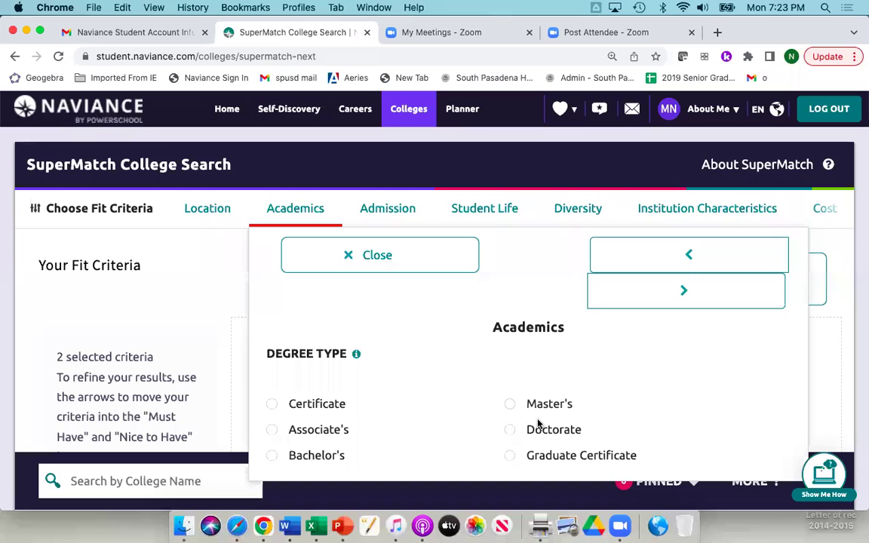
click(271, 457)
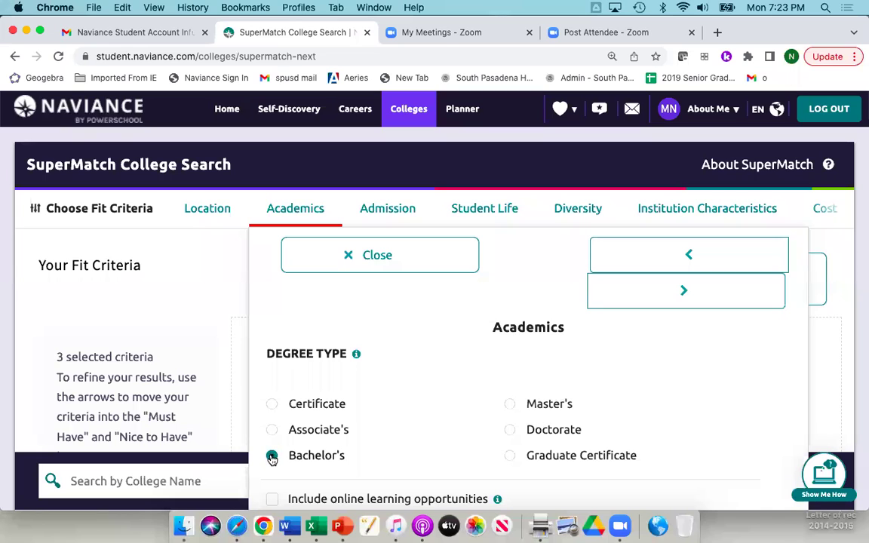
scroll(450, 420, down, 3)
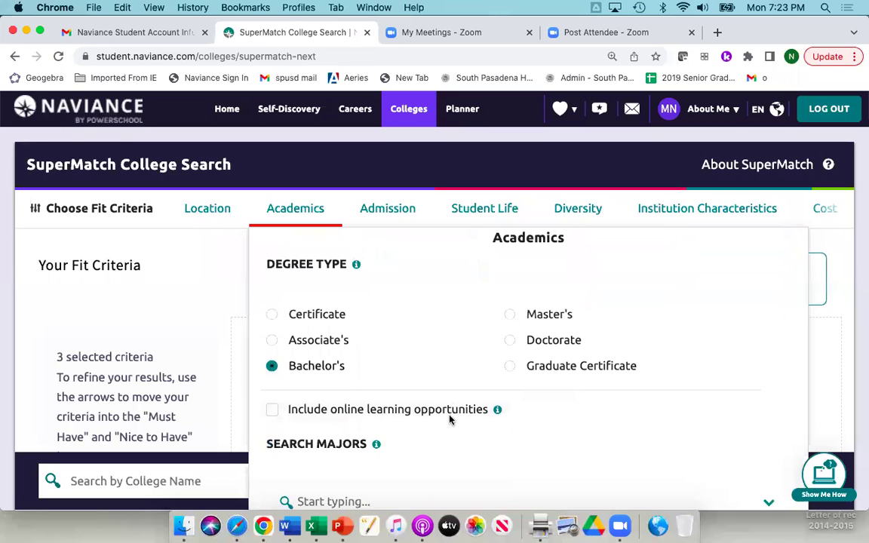
click(511, 316)
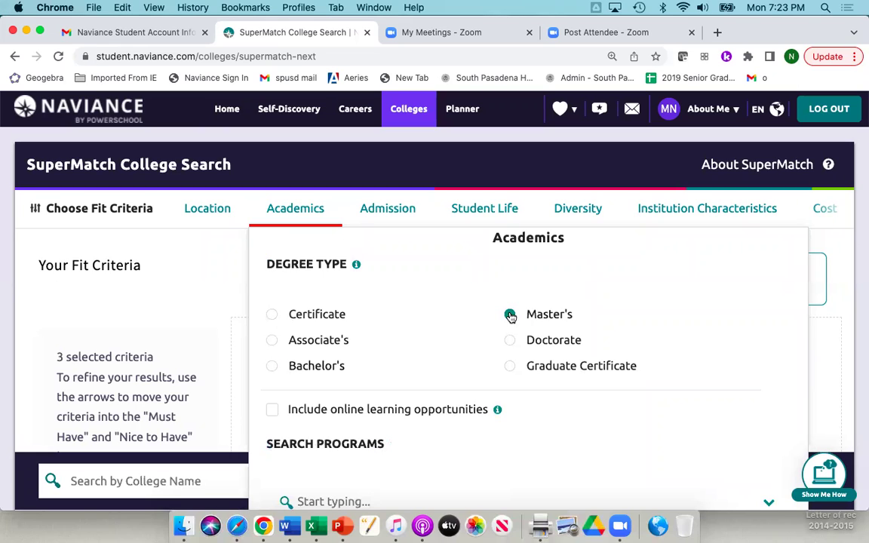
click(273, 367)
Search the majors for "biology" and add Biology/Biological Sciences, General as a criterion
scroll(534, 397, down, 3)
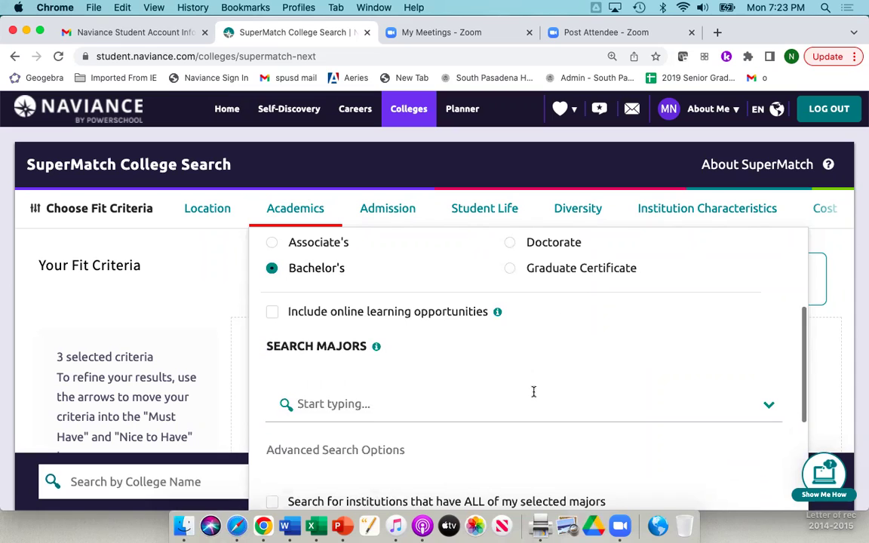
click(421, 406)
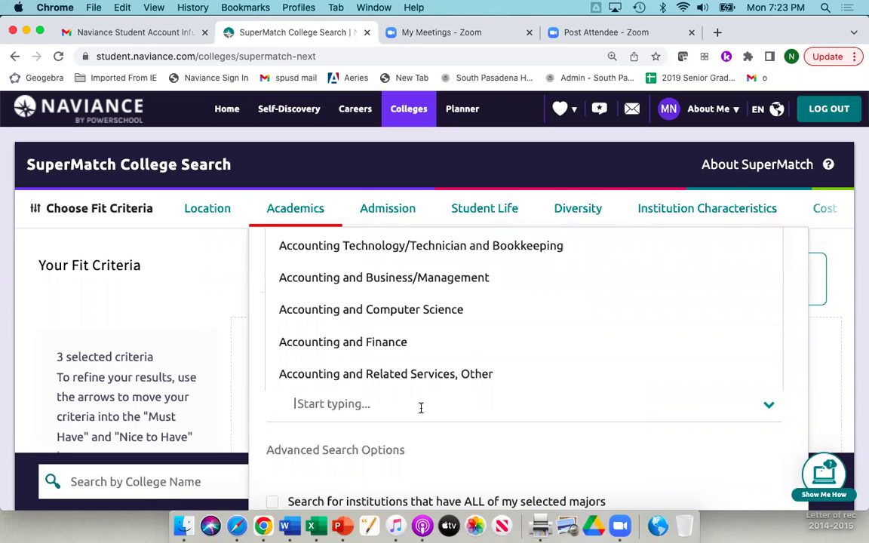
text(bi)
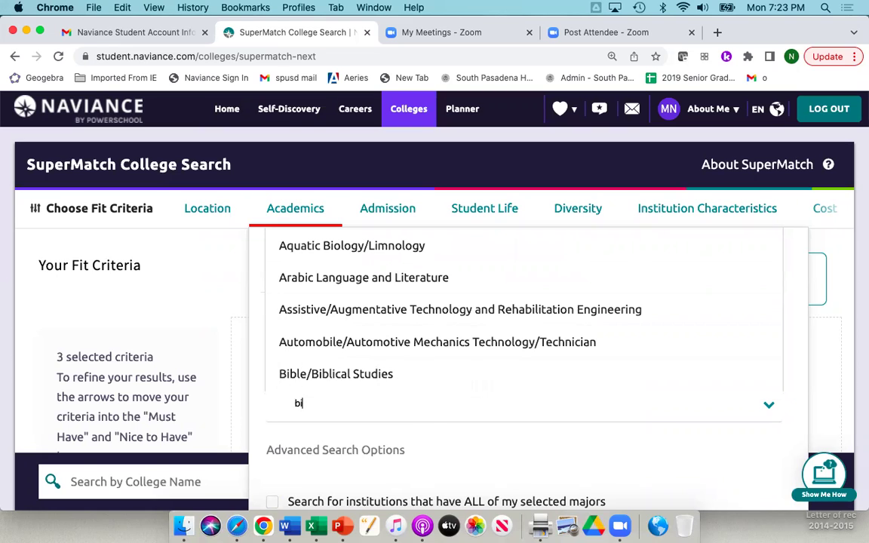
text(ology)
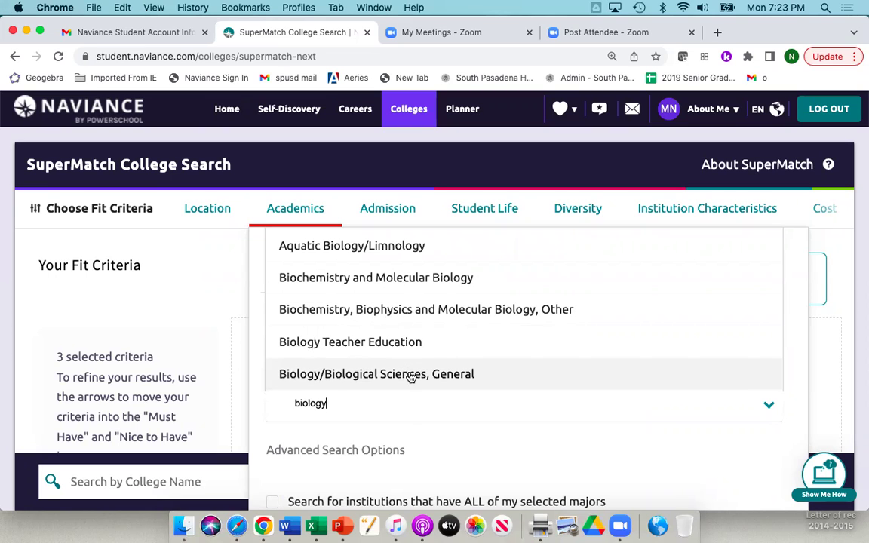
scroll(429, 367, down, 3)
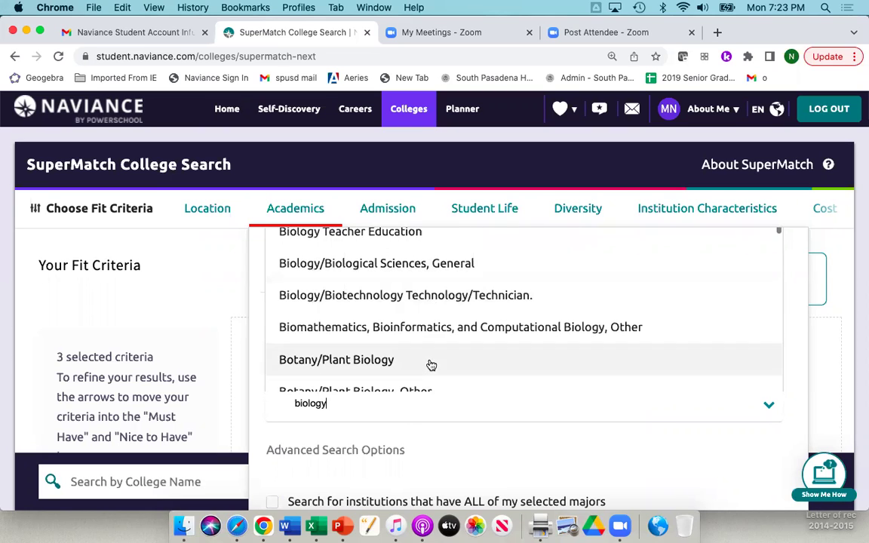
scroll(431, 365, down, 2)
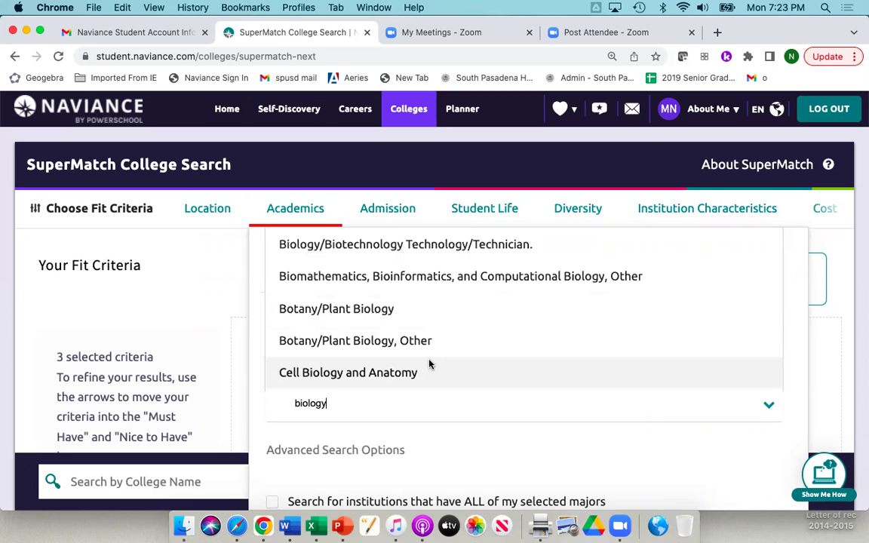
scroll(429, 365, up, 1)
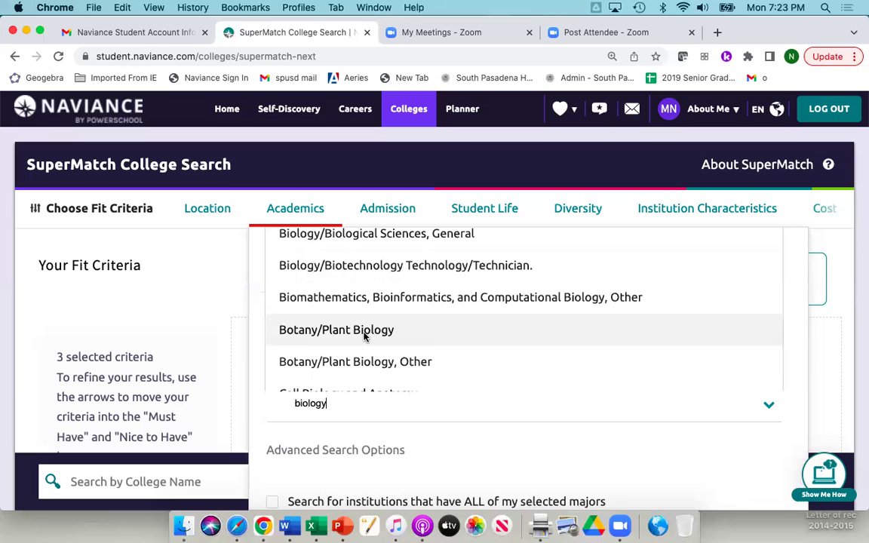
scroll(363, 336, up, 2)
scroll(363, 336, up, 1)
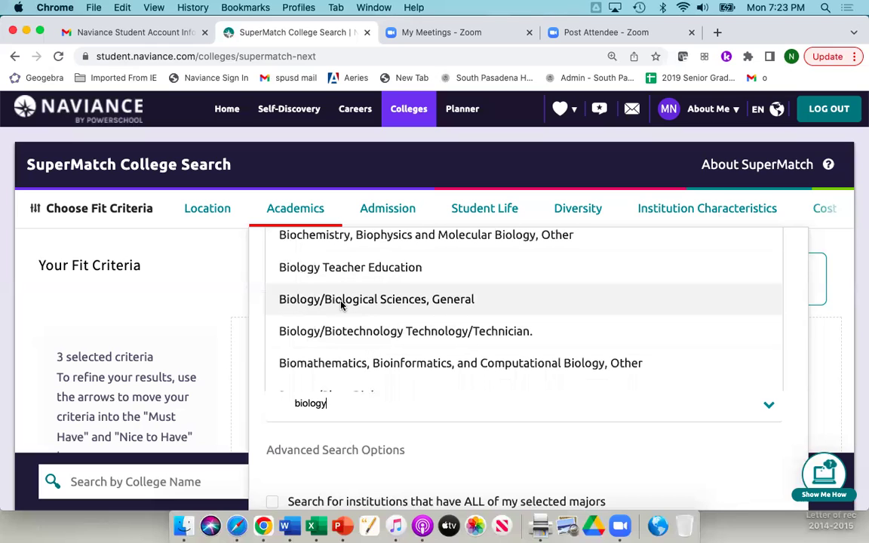
click(341, 304)
Restrict the search to institutions that have all of the selected majors
scroll(578, 436, down, 4)
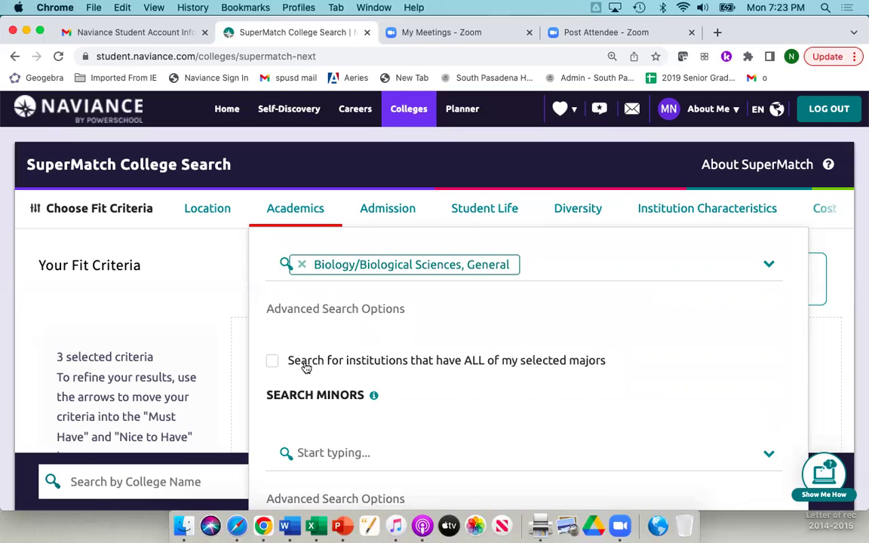
click(272, 361)
scroll(398, 401, down, 2)
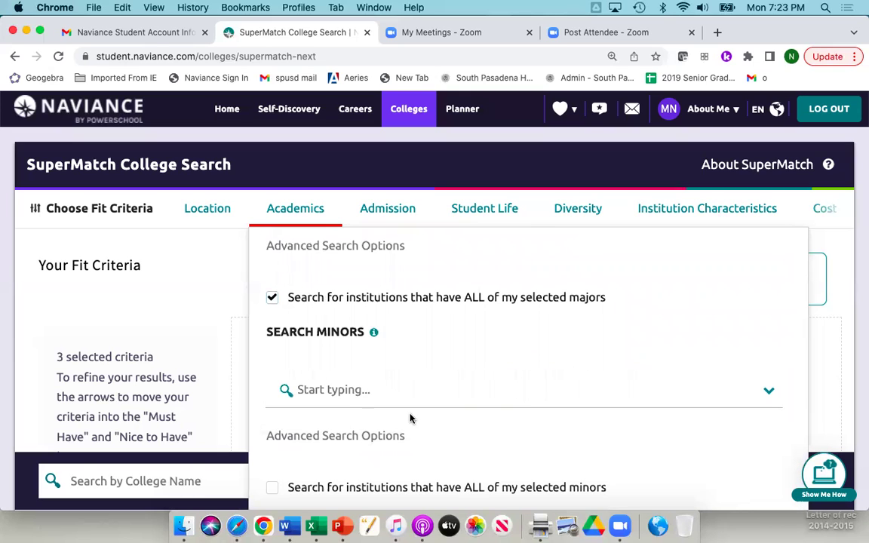
Look over the GPA and test score fields in the Admission criteria and add an acceptance rate of 26%-50%
scroll(410, 417, up, 8)
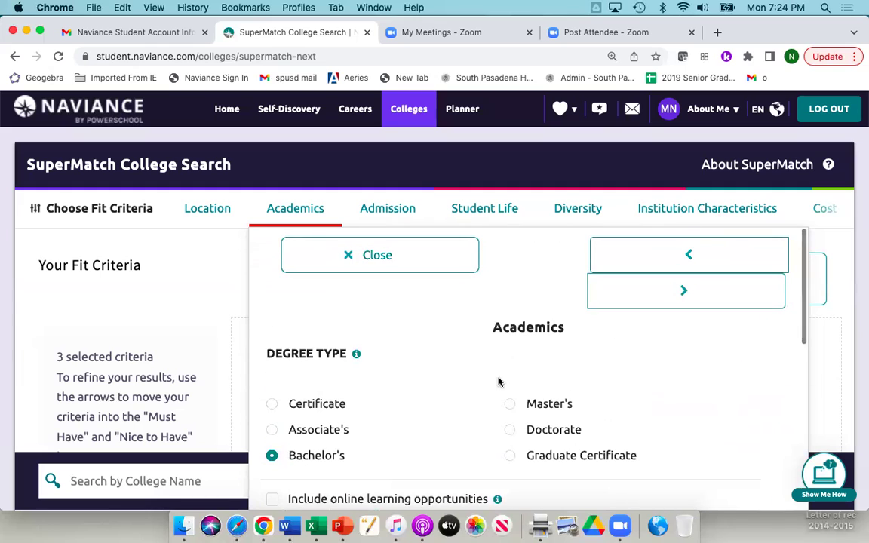
click(685, 295)
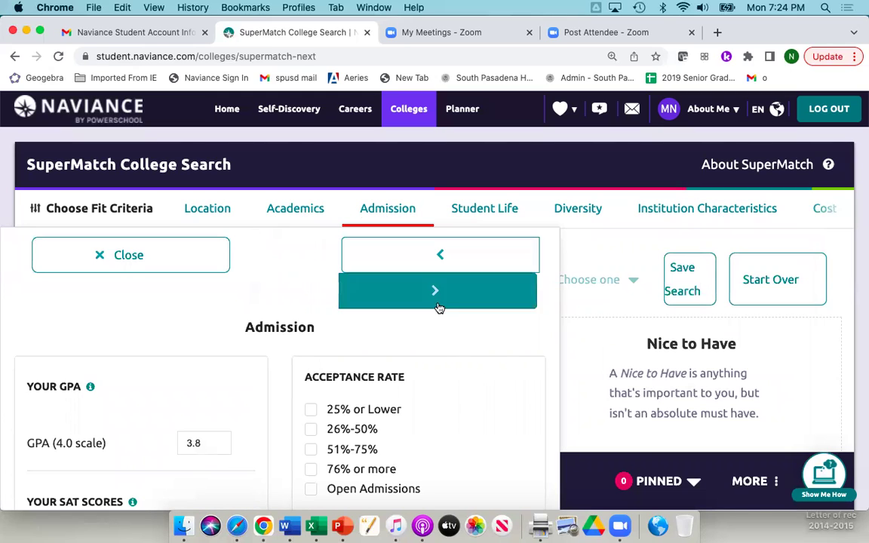
scroll(193, 388, down, 2)
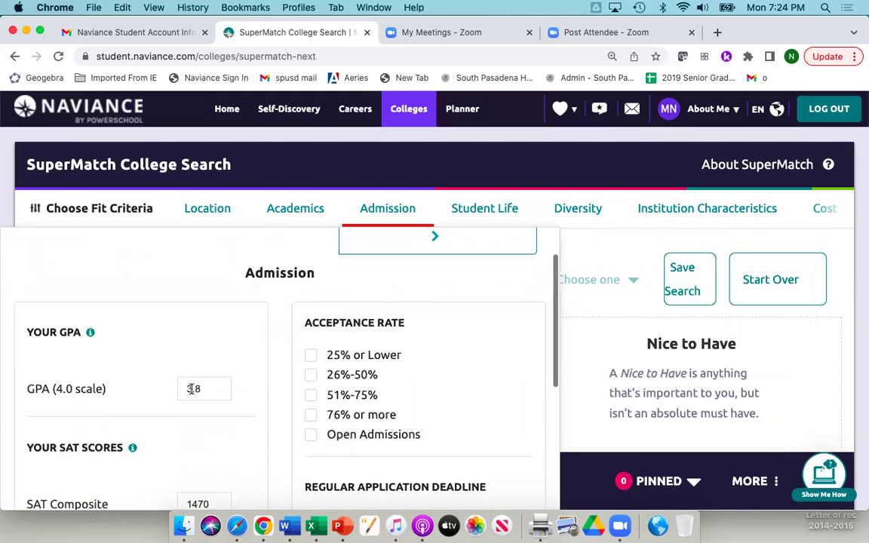
scroll(202, 397, down, 1)
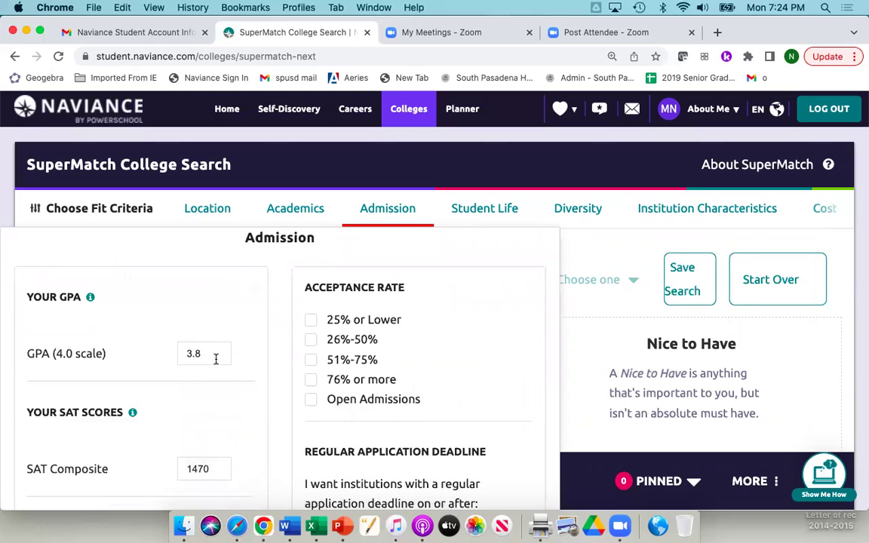
scroll(223, 431, down, 2)
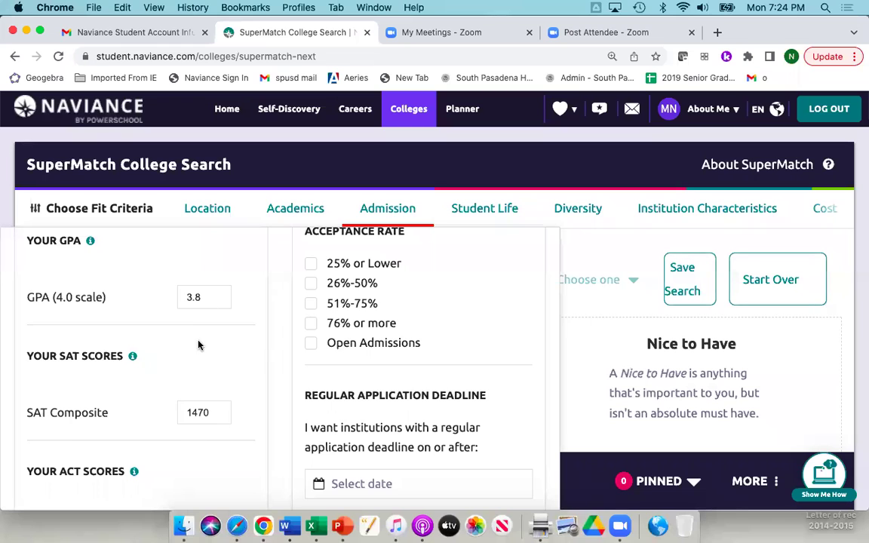
scroll(250, 405, down, 4)
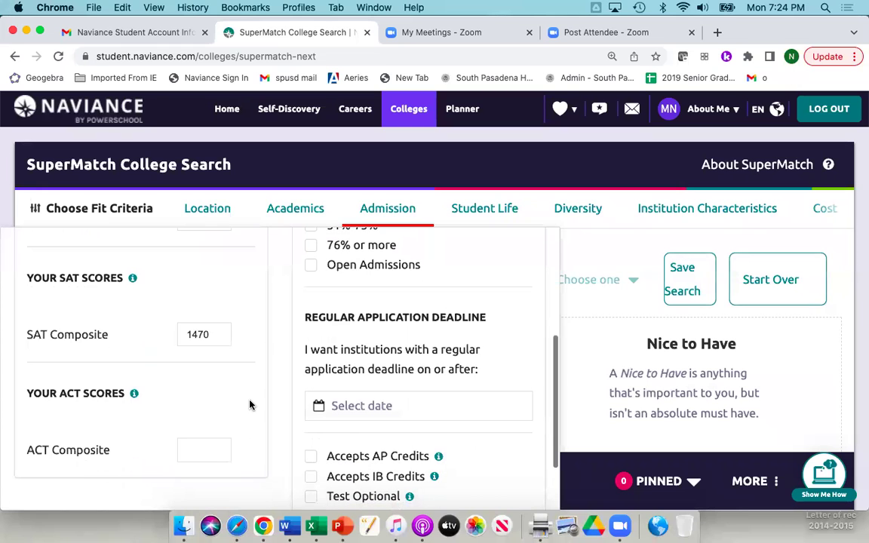
scroll(251, 404, up, 2)
scroll(251, 398, down, 2)
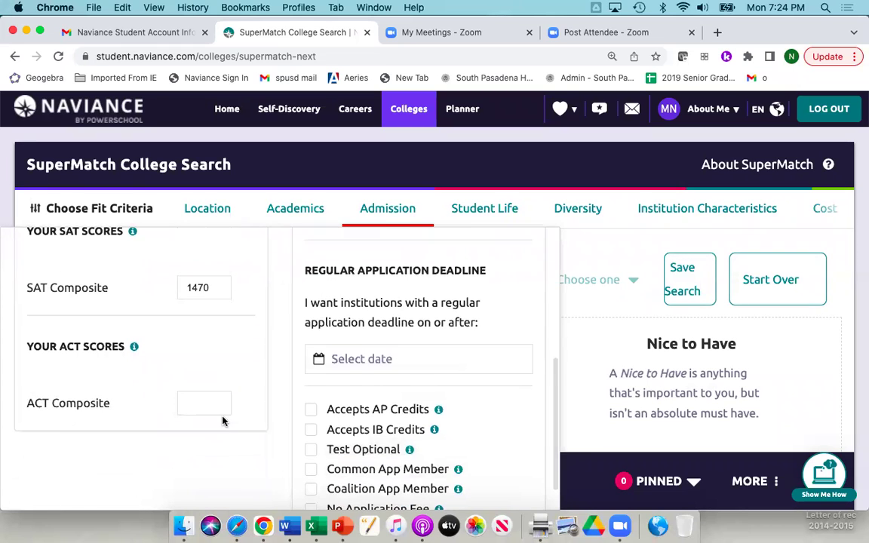
scroll(227, 408, up, 4)
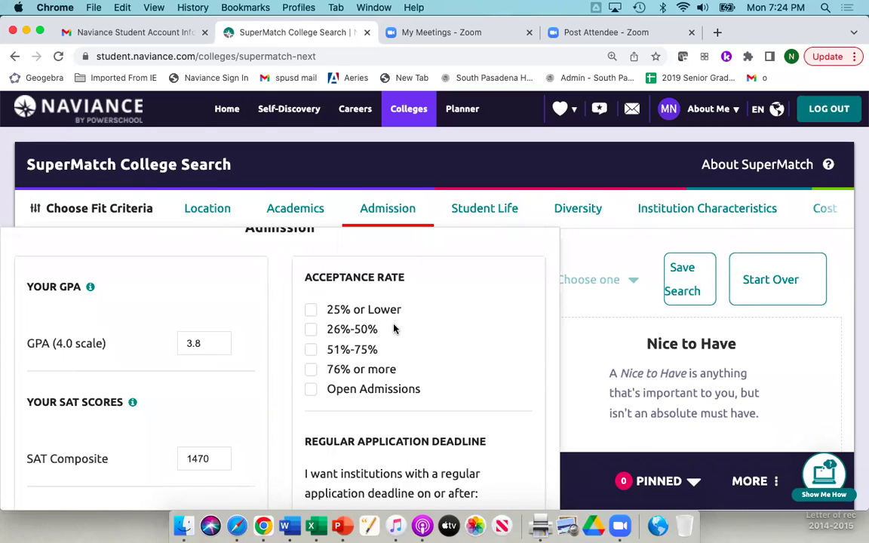
click(311, 330)
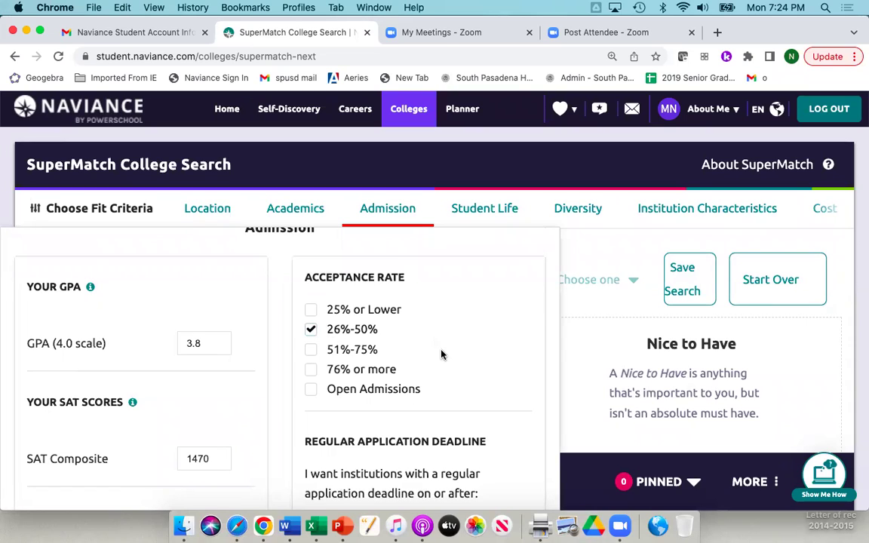
Look through the remaining Admission options and the Student Life, Diversity, Institution Characteristics, Cost, Athletics and Resources criteria
scroll(443, 355, down, 3)
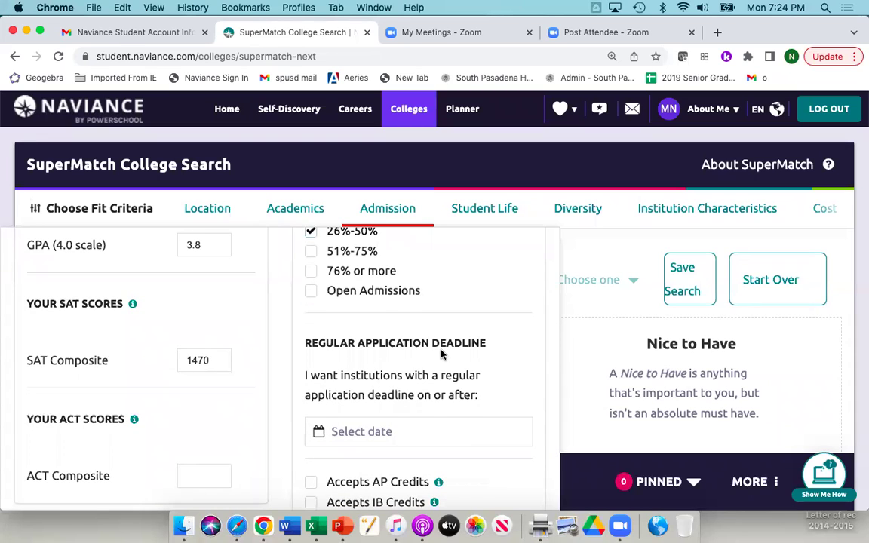
scroll(442, 355, down, 1)
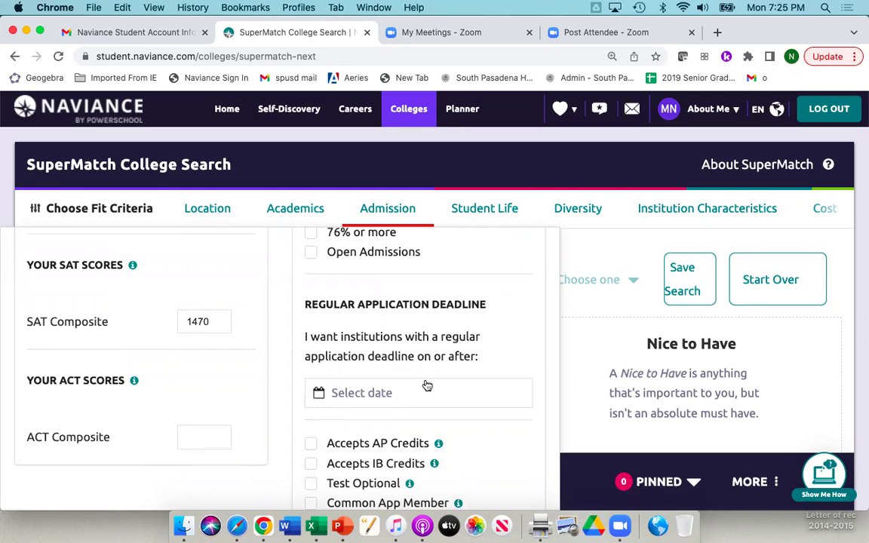
scroll(427, 385, down, 2)
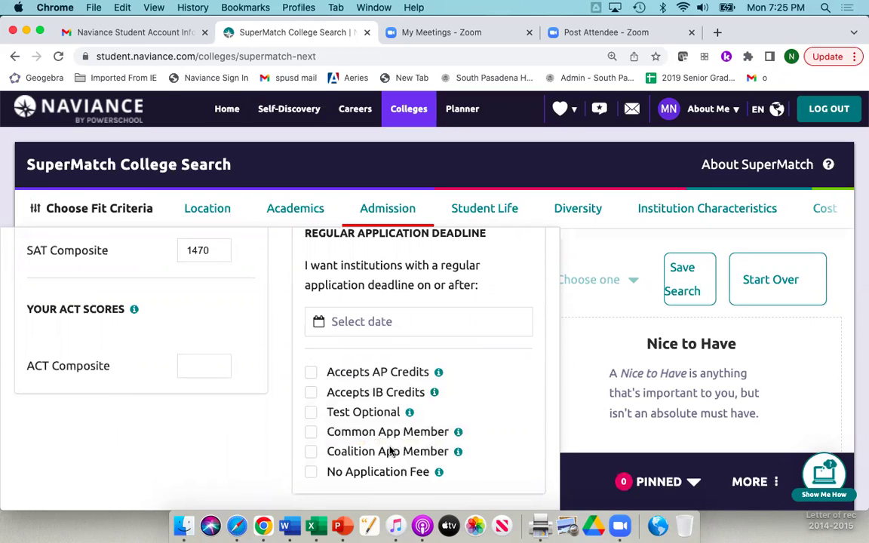
scroll(453, 447, up, 8)
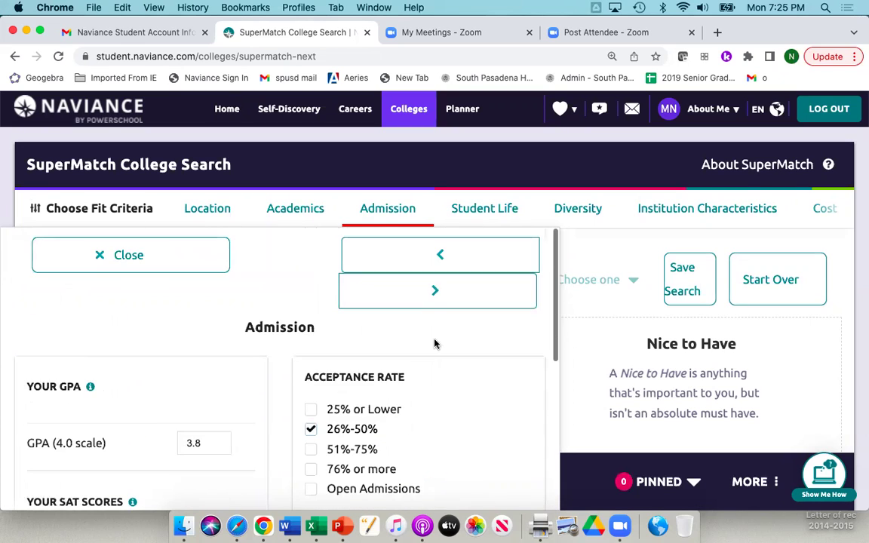
click(437, 291)
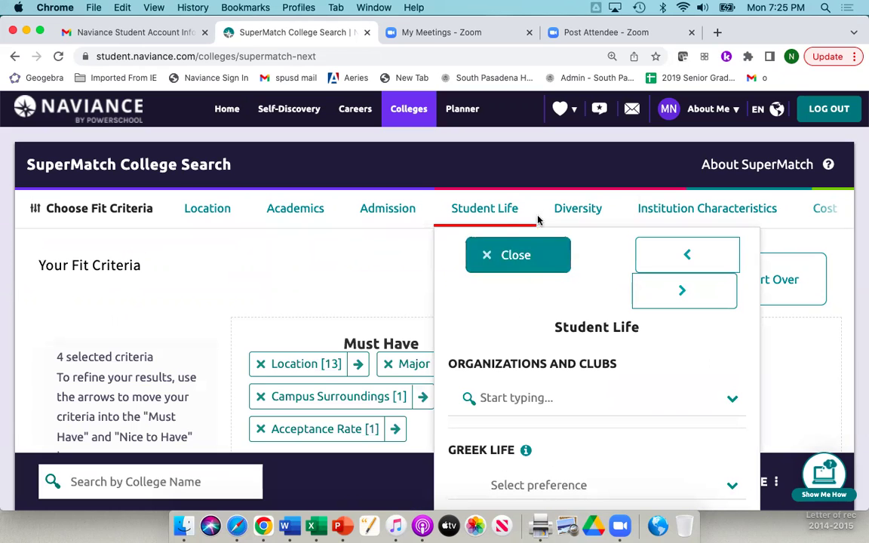
click(585, 218)
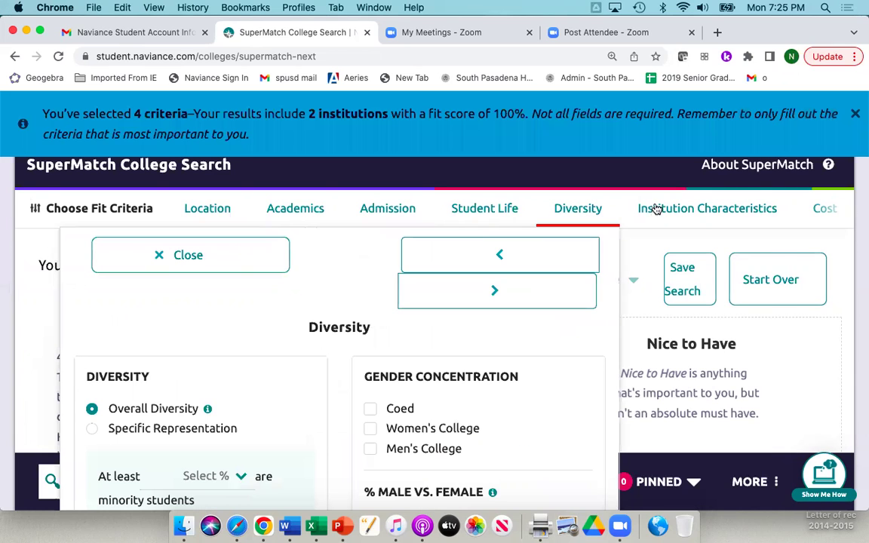
click(666, 216)
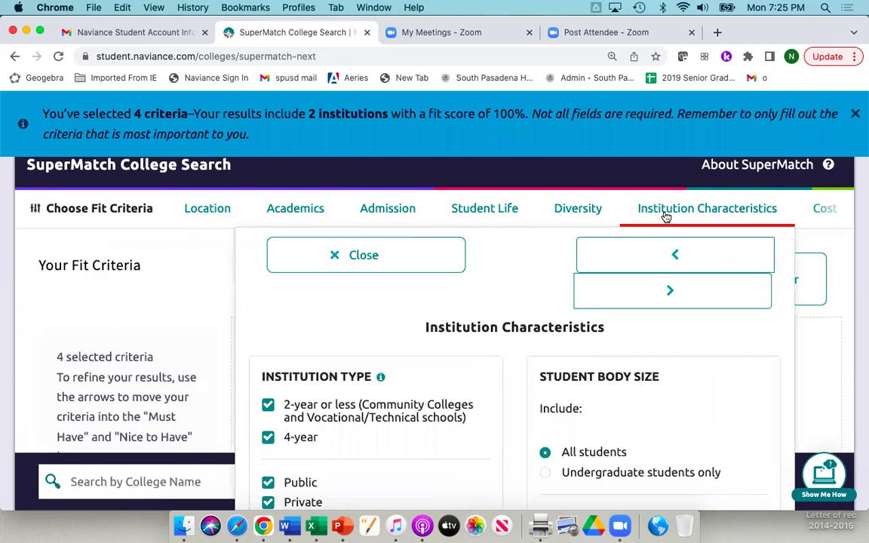
click(813, 215)
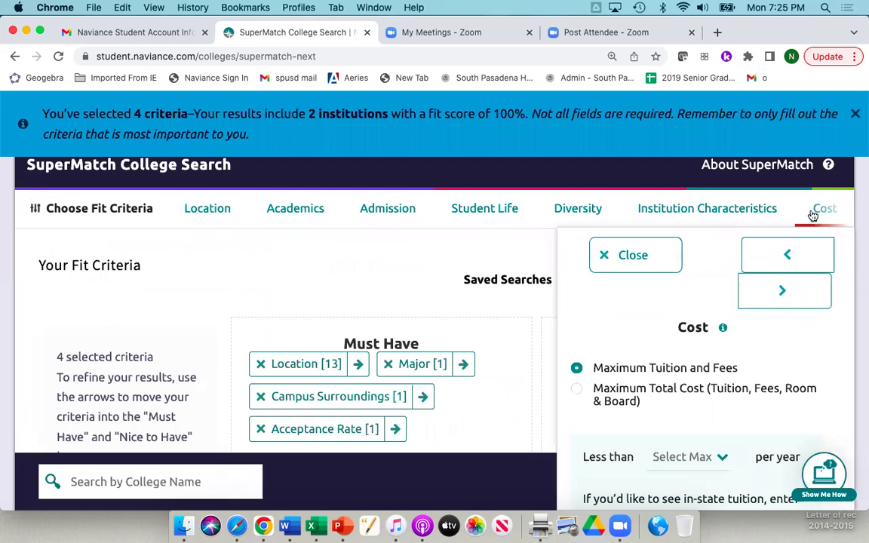
scroll(738, 215, right, 5)
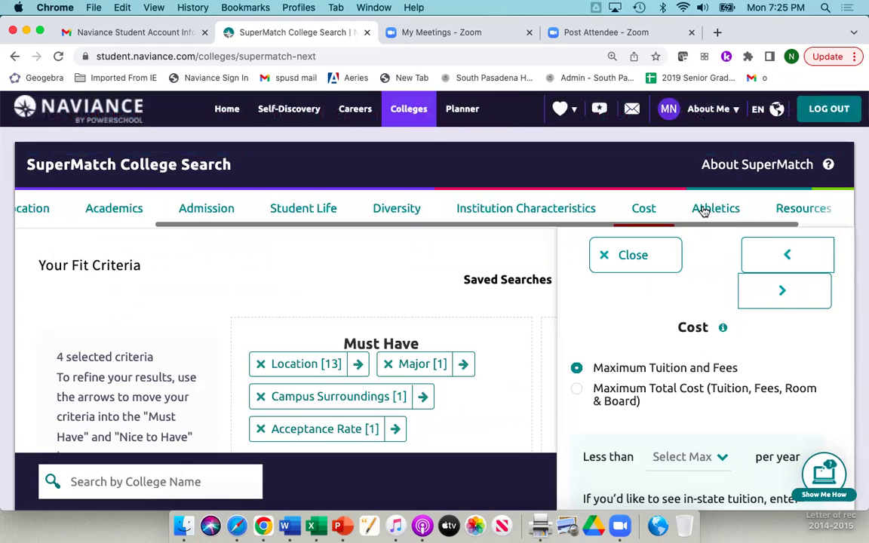
click(702, 210)
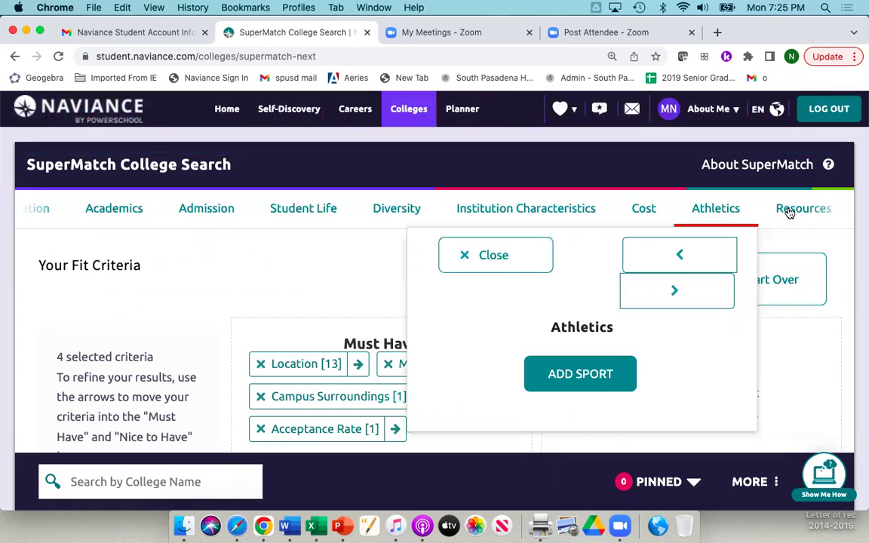
click(789, 213)
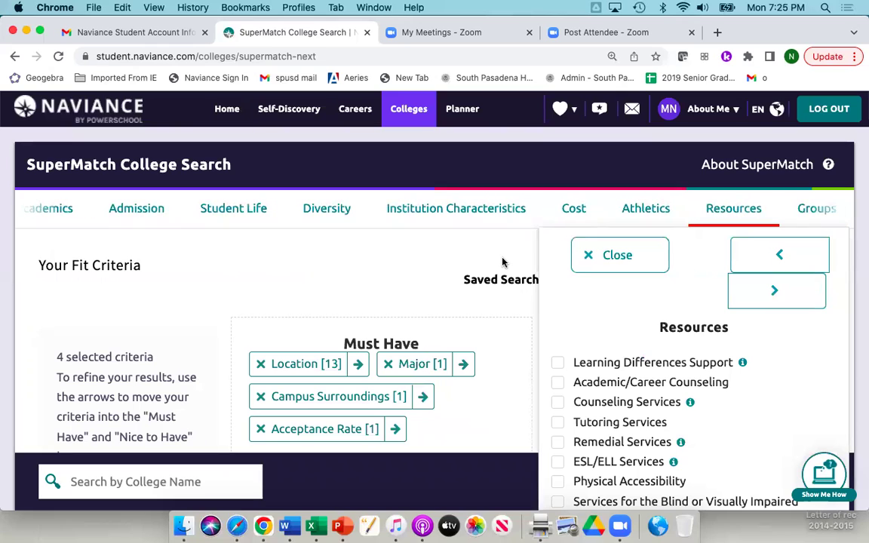
Close the Resources criteria and save the current fit criteria as a search named "colleges"
click(586, 258)
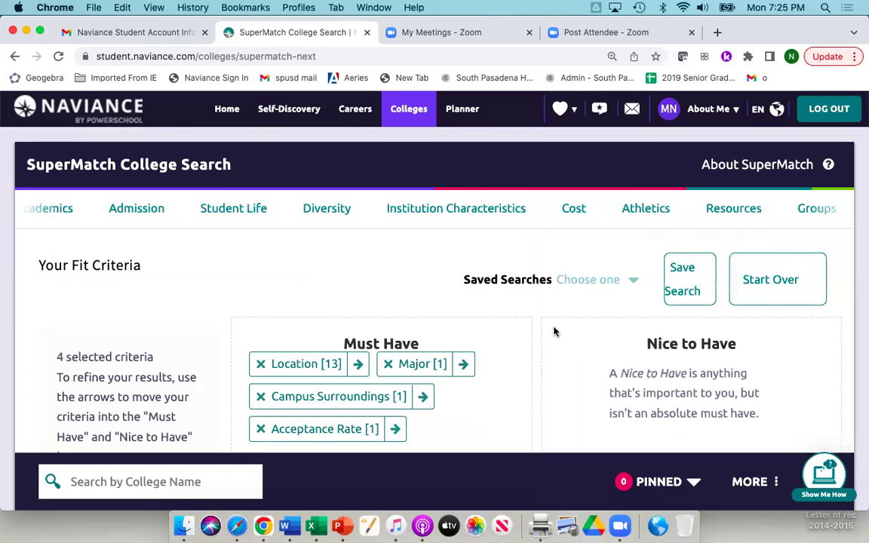
scroll(531, 367, down, 1)
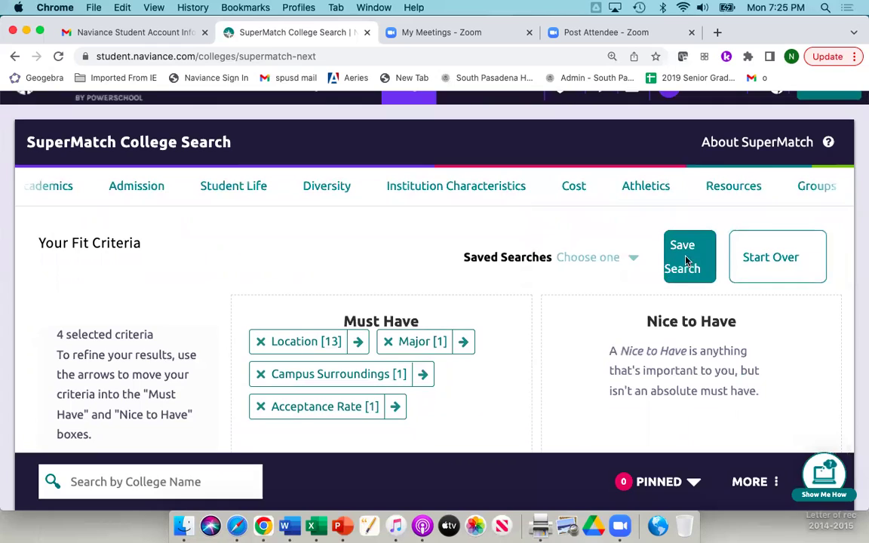
click(687, 261)
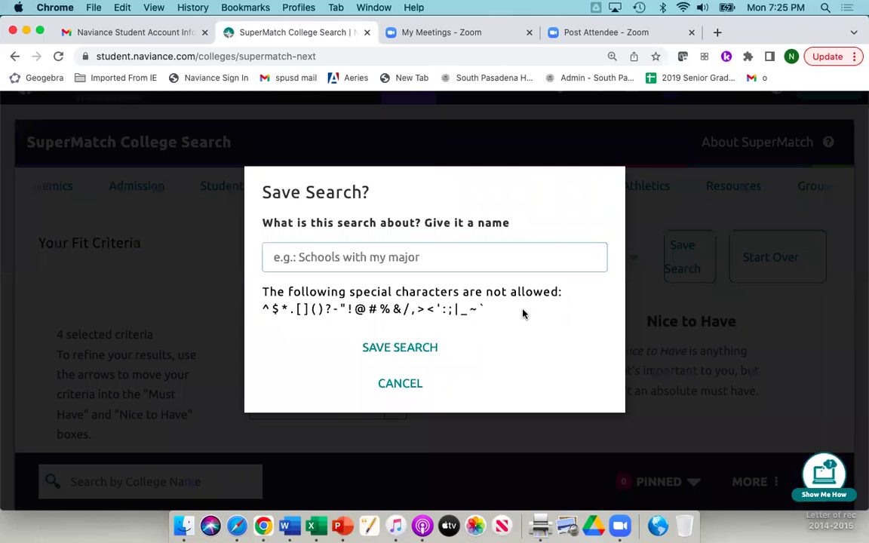
click(437, 354)
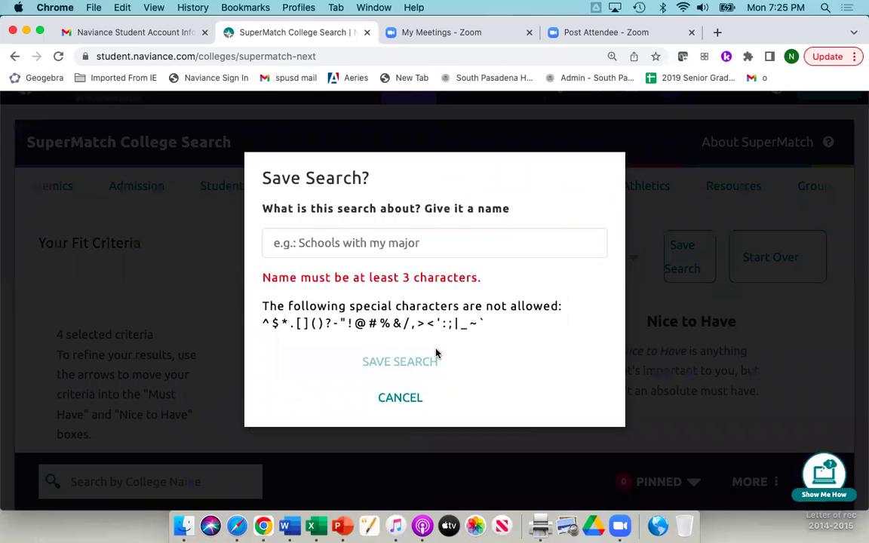
click(376, 242)
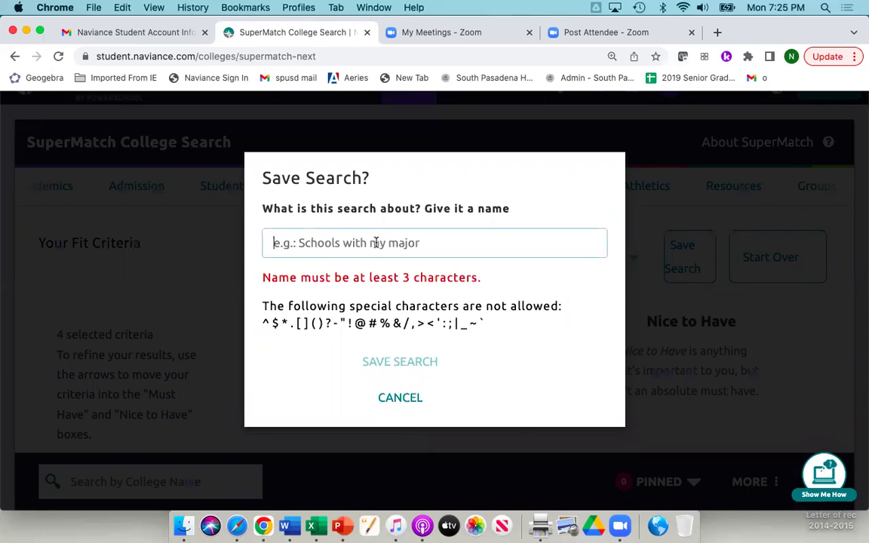
text(s)
key(BackSpace)
text(colleges)
click(406, 348)
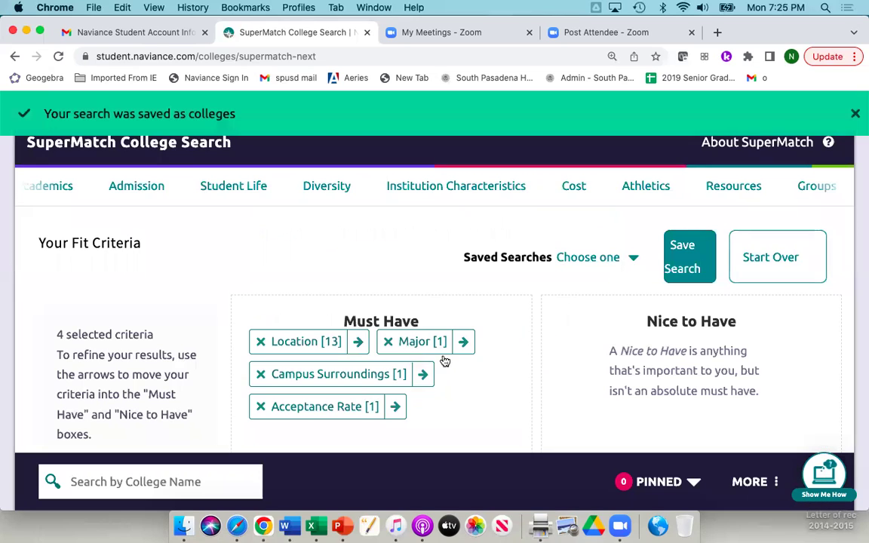
Review the fit scores and academic match comparisons of the fully and partially matching colleges in the results
scroll(527, 357, down, 10)
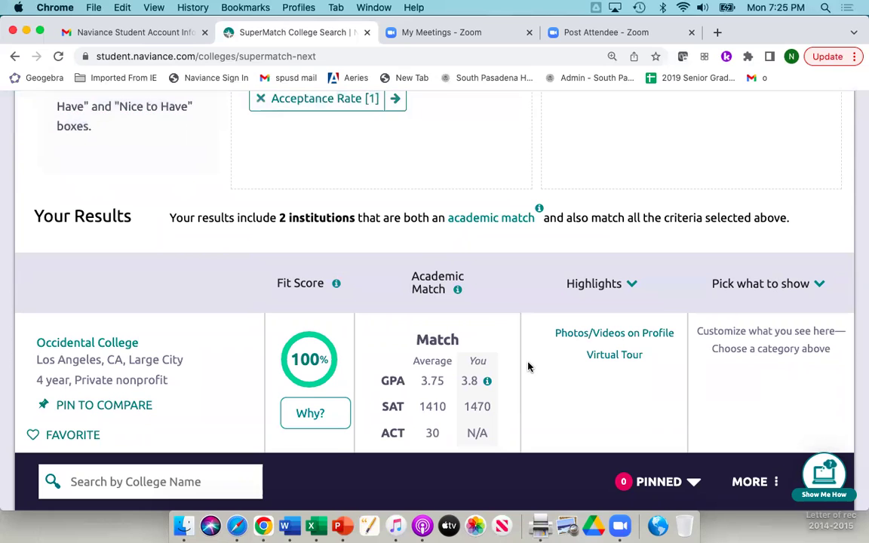
scroll(528, 368, down, 2)
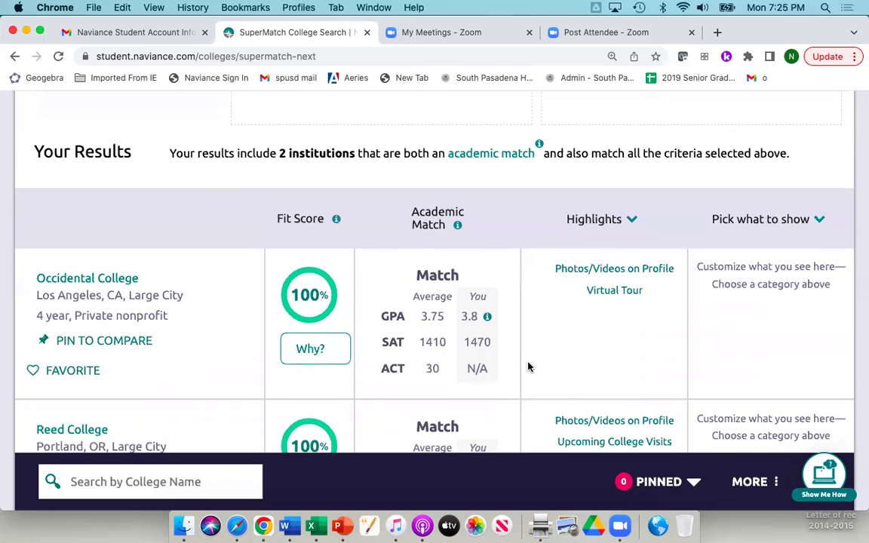
scroll(528, 367, down, 2)
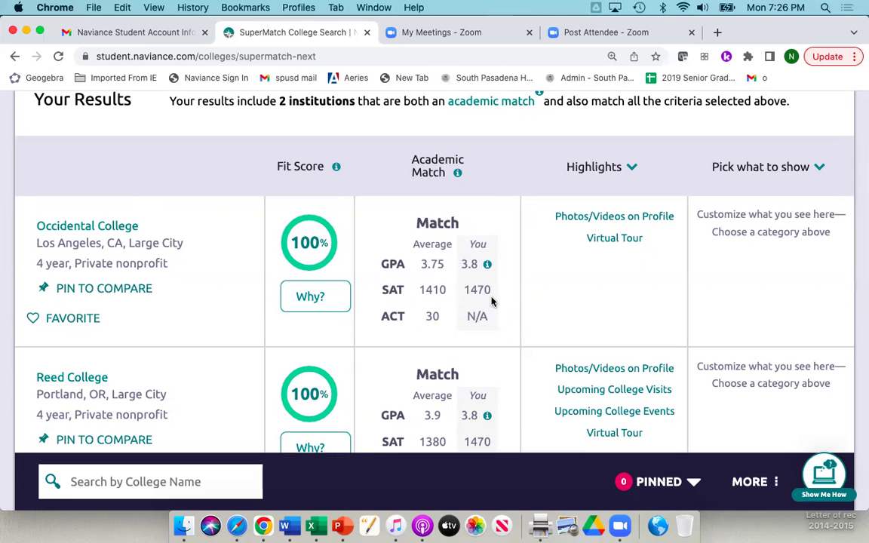
scroll(493, 302, down, 5)
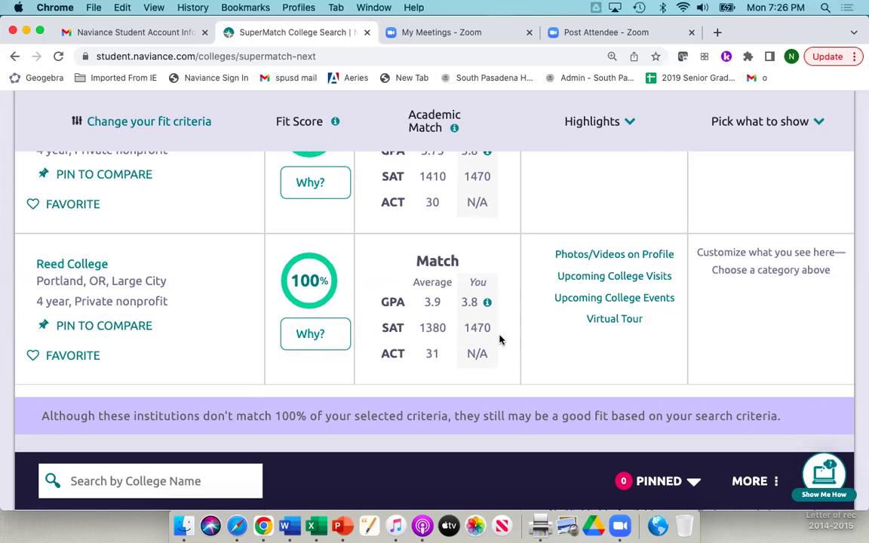
scroll(500, 339, down, 5)
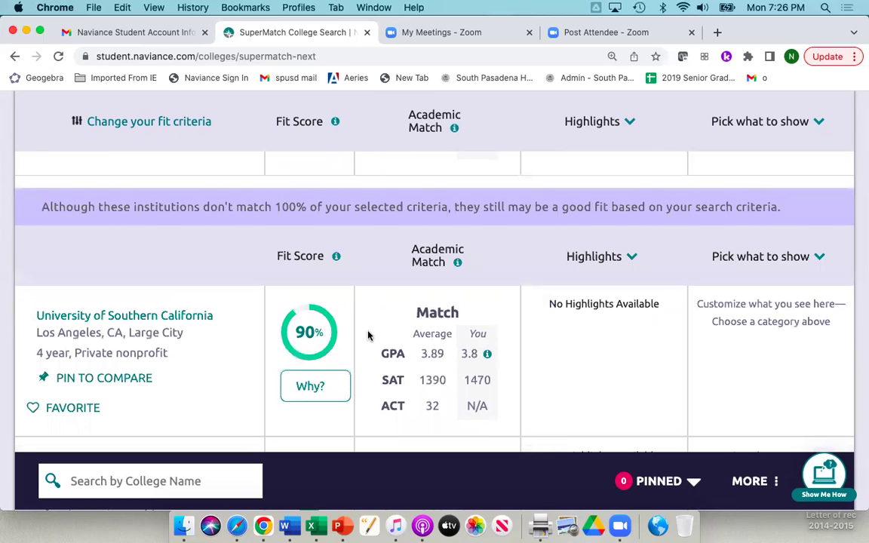
scroll(440, 348, down, 1)
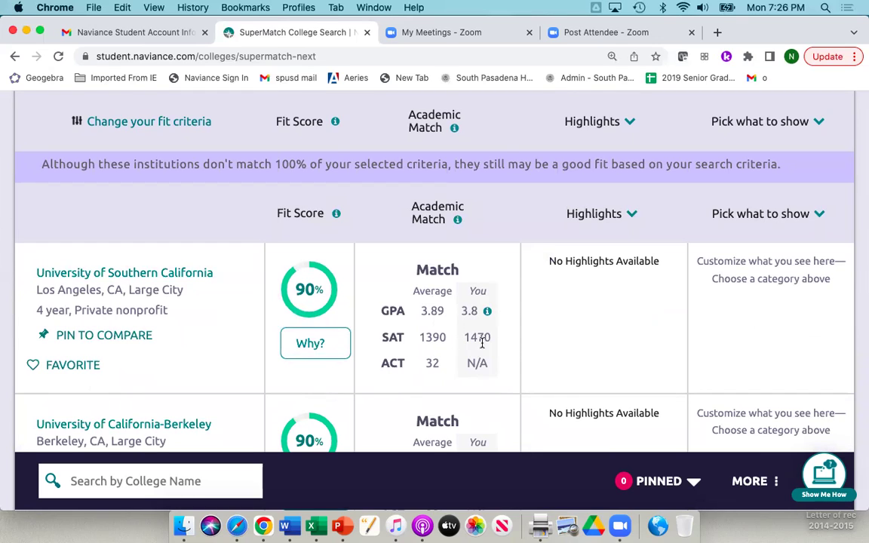
scroll(491, 361, down, 3)
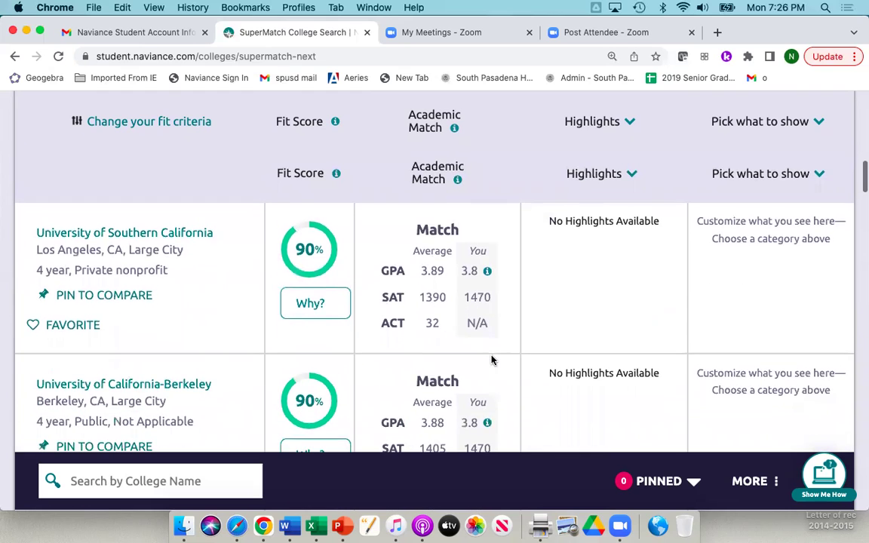
scroll(492, 360, down, 6)
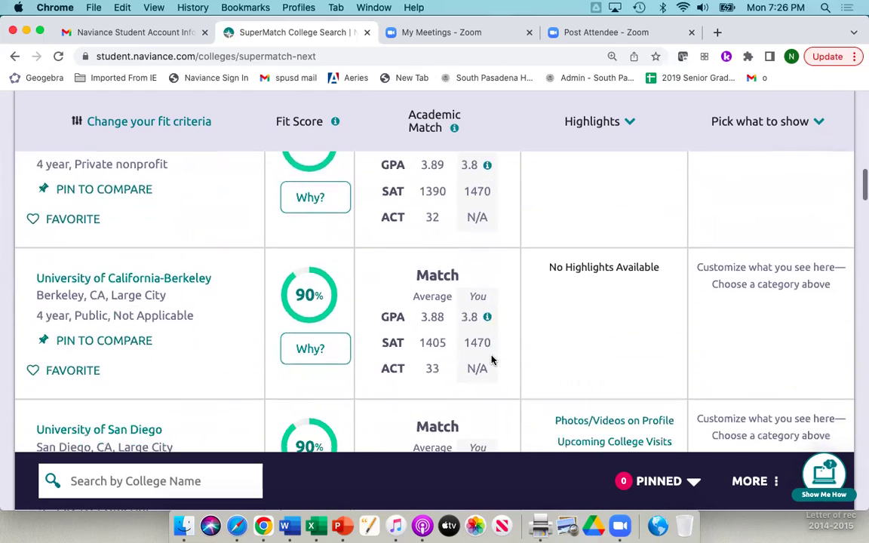
scroll(263, 356, down, 14)
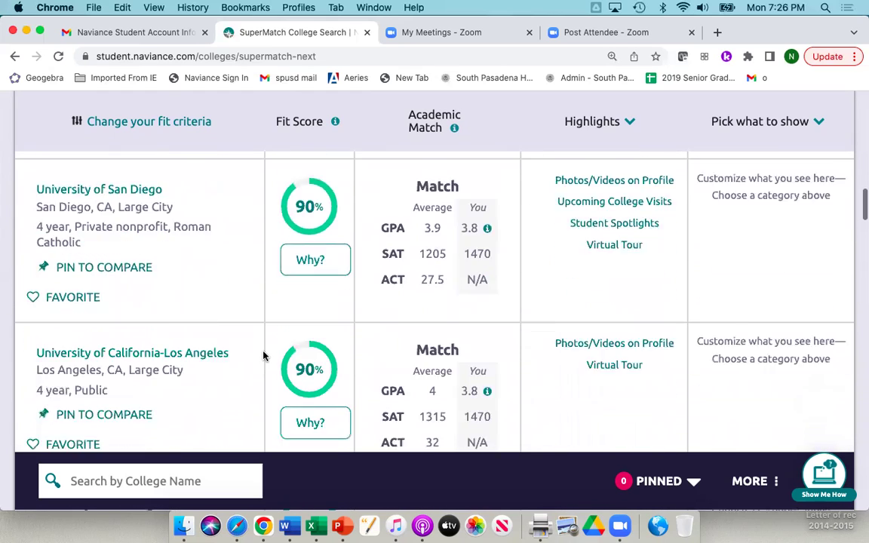
scroll(263, 356, down, 4)
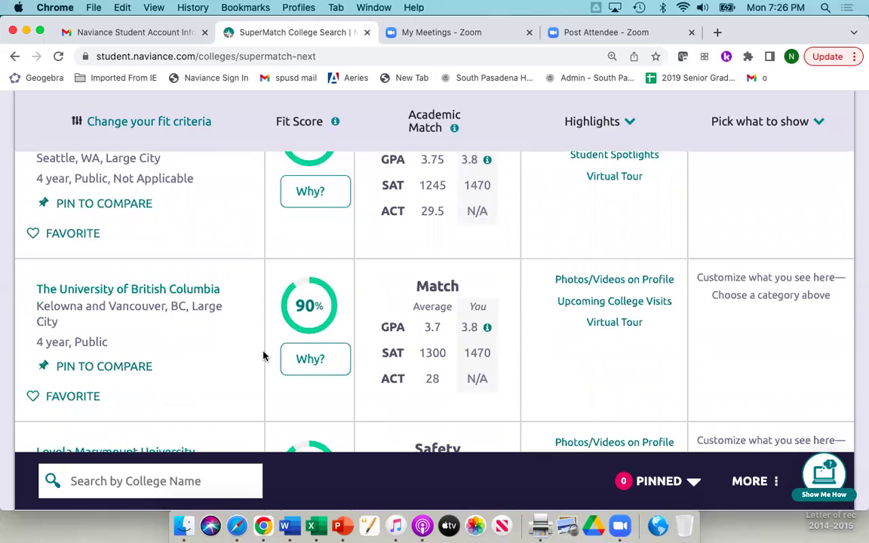
scroll(264, 356, down, 3)
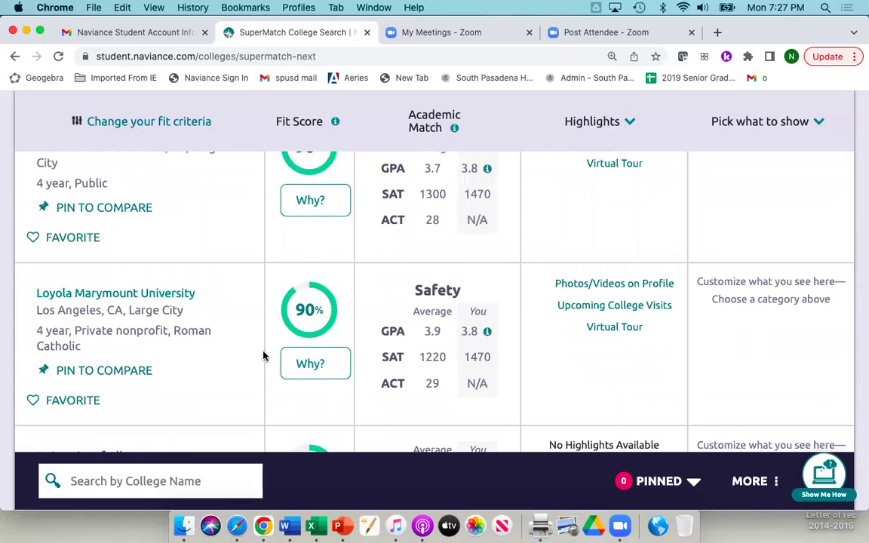
scroll(263, 356, down, 2)
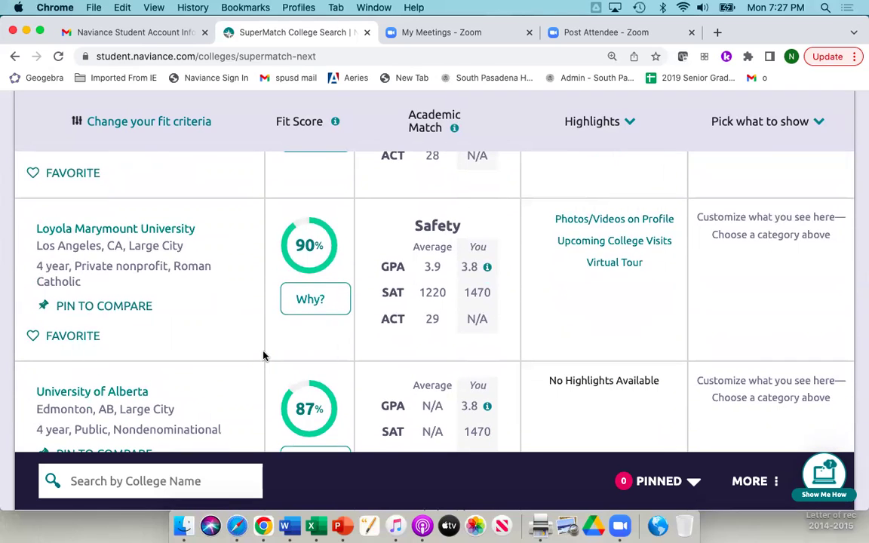
Find University of Washington-Seattle Campus among the search results and open its college profile
scroll(263, 355, up, 8)
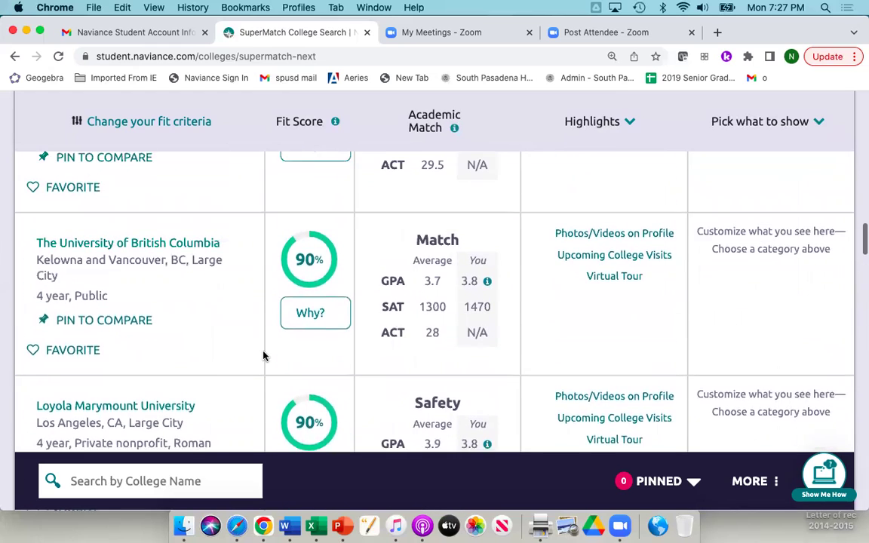
scroll(263, 356, up, 10)
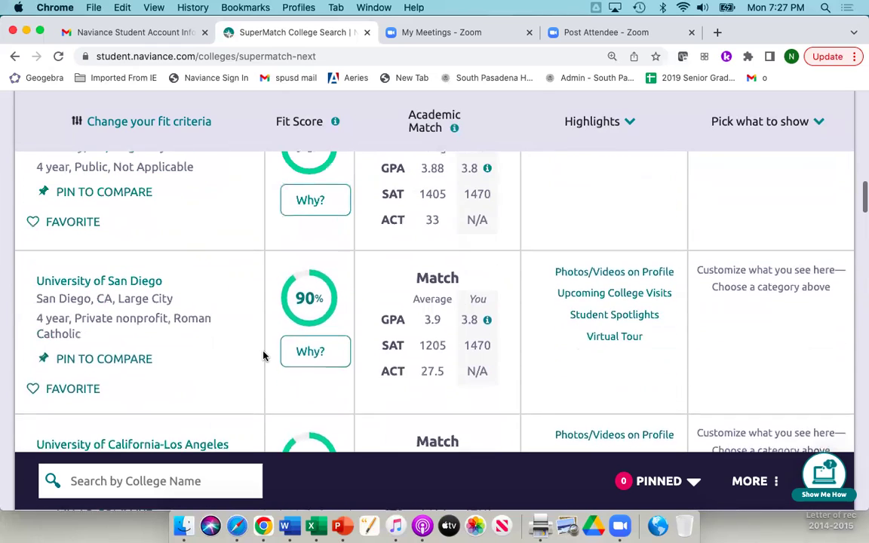
scroll(193, 333, up, 5)
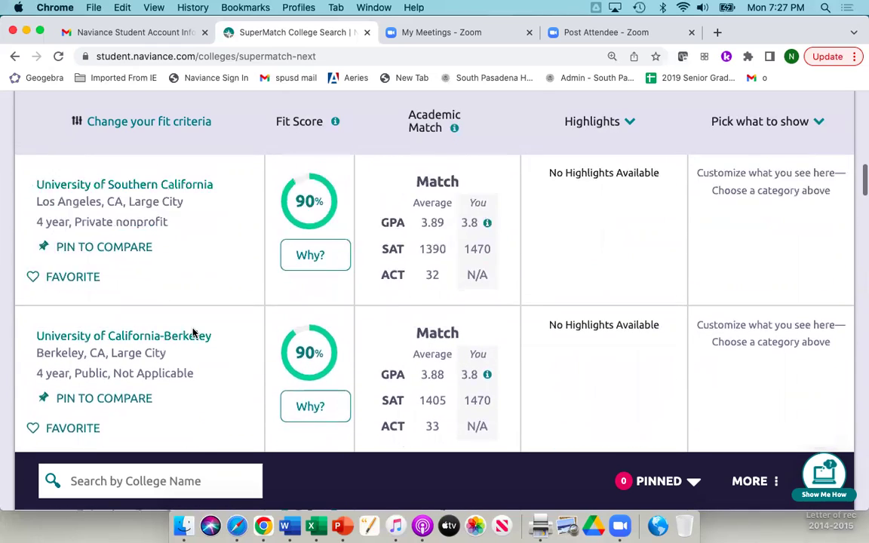
scroll(193, 333, down, 3)
scroll(192, 333, down, 5)
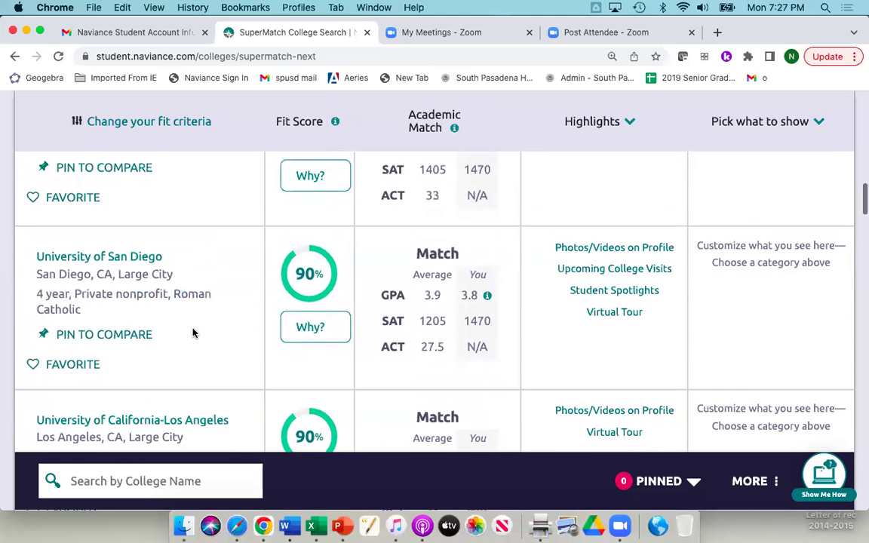
scroll(192, 333, down, 6)
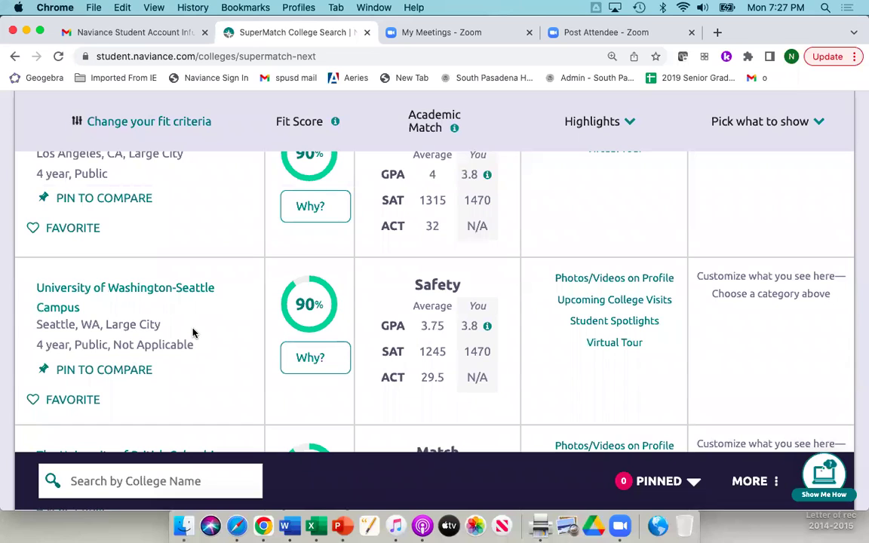
click(144, 290)
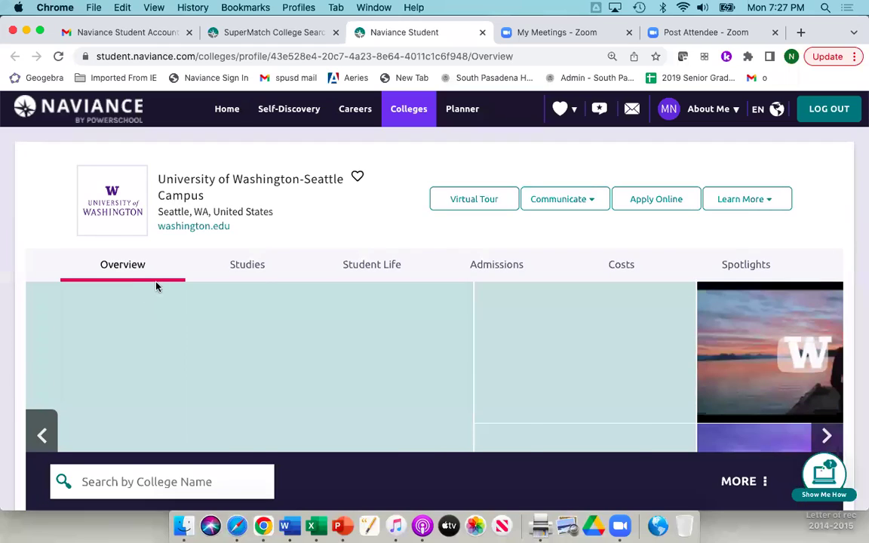
Examine the profile's Overview for net price, graduation and acceptance rates, college overlaps, application deadline and upcoming school visit
scroll(452, 317, down, 3)
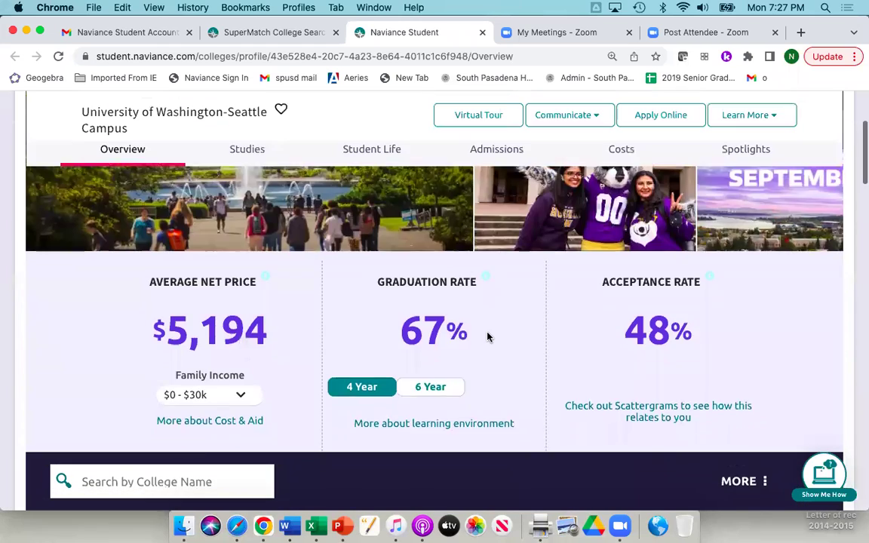
scroll(488, 337, up, 3)
scroll(488, 338, down, 4)
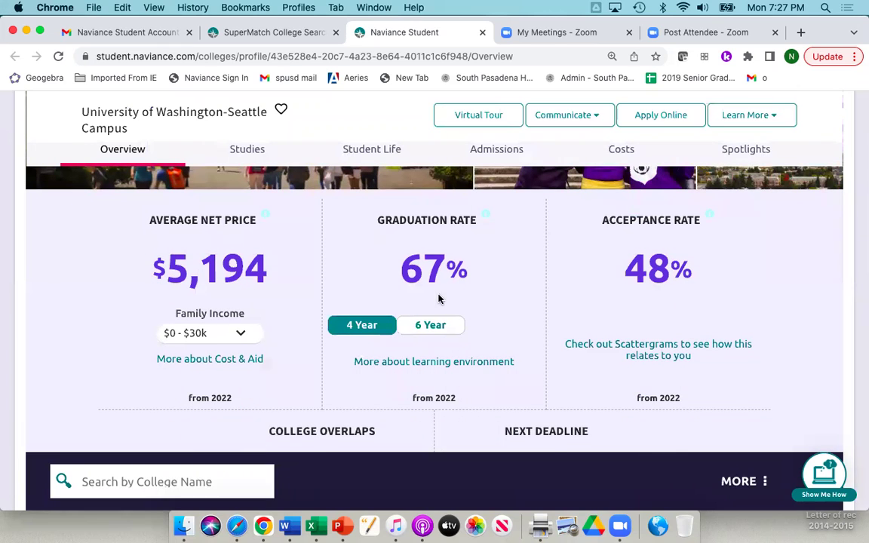
scroll(712, 291, down, 5)
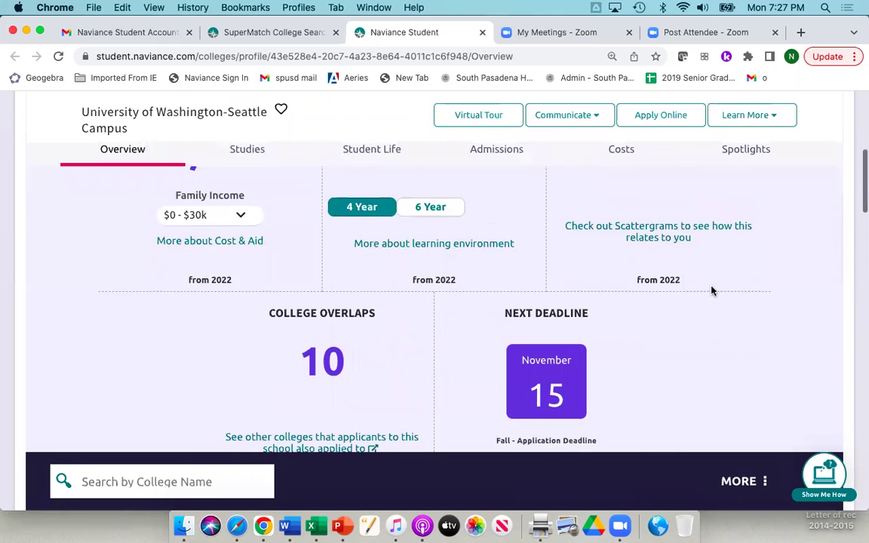
scroll(712, 291, down, 4)
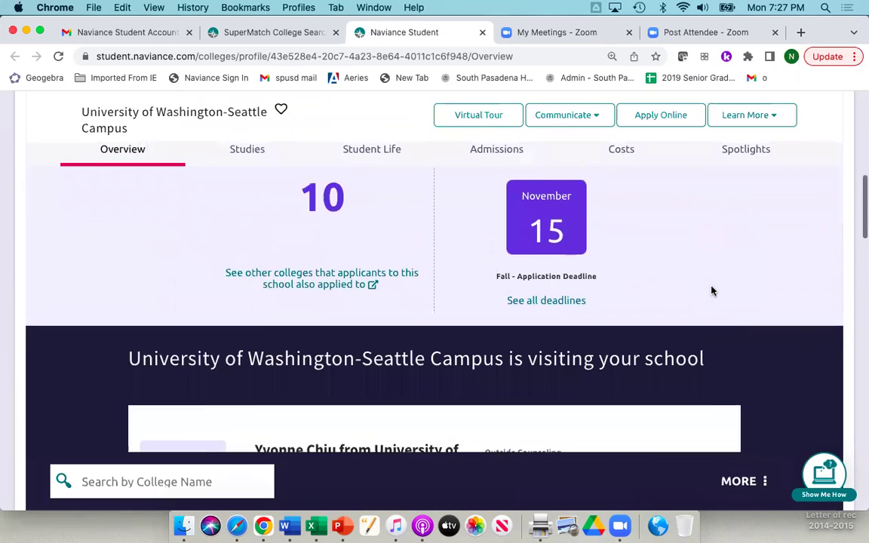
scroll(711, 290, down, 3)
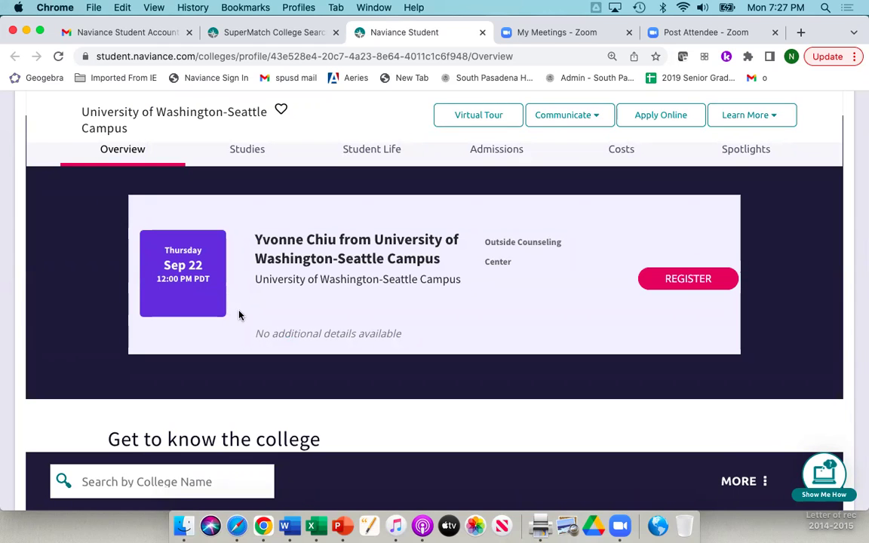
scroll(317, 307, up, 5)
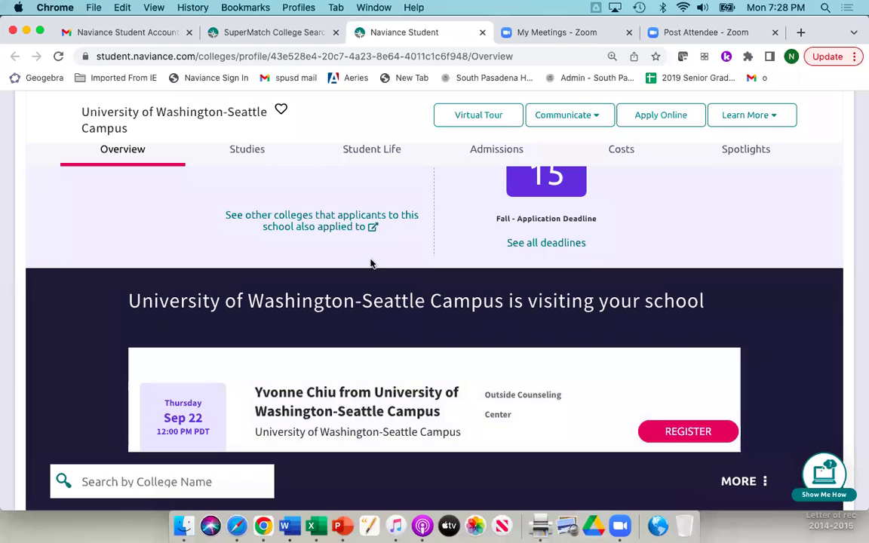
scroll(516, 108, up, 10)
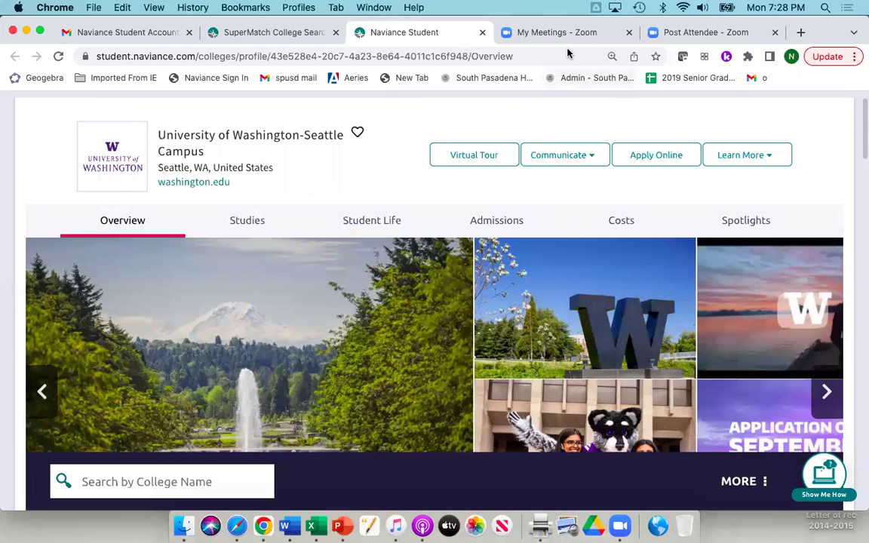
Close the University of Washington-Seattle Campus profile and open the College Events page
click(483, 35)
scroll(371, 194, up, 10)
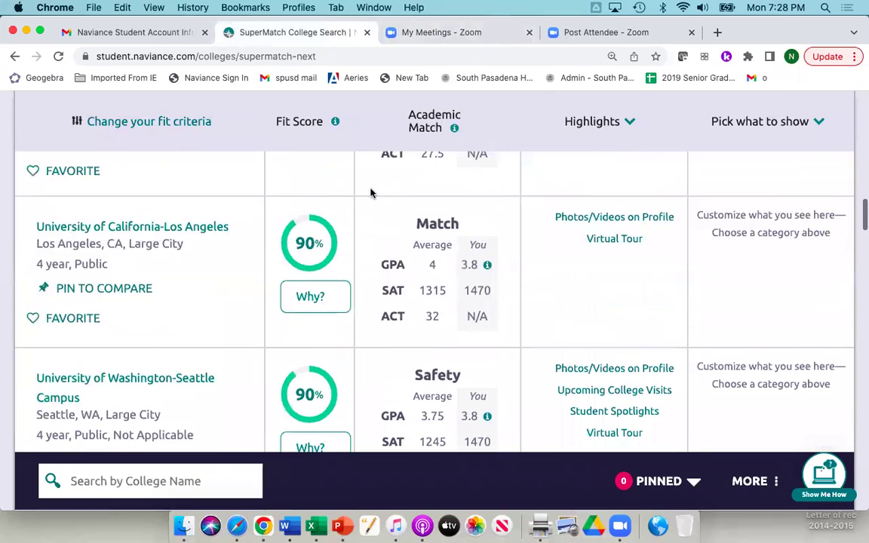
scroll(371, 193, up, 5)
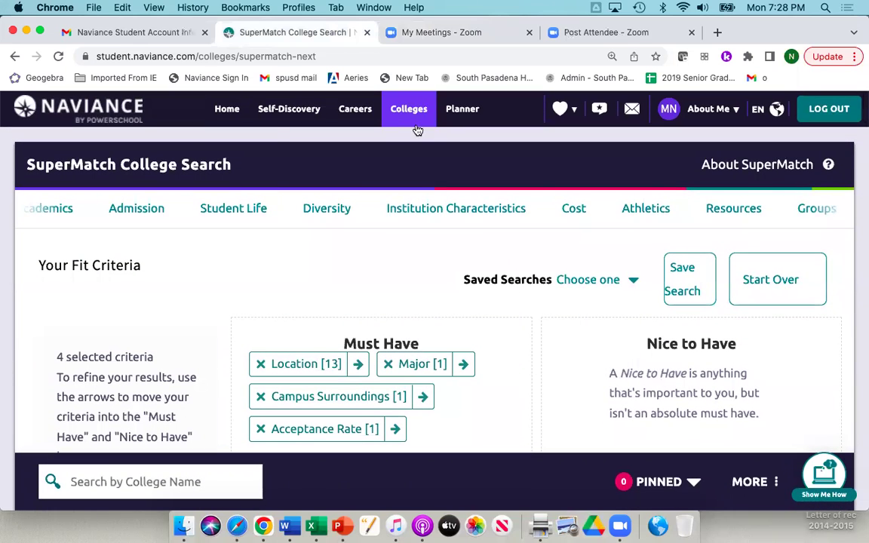
mouse_move(413, 111)
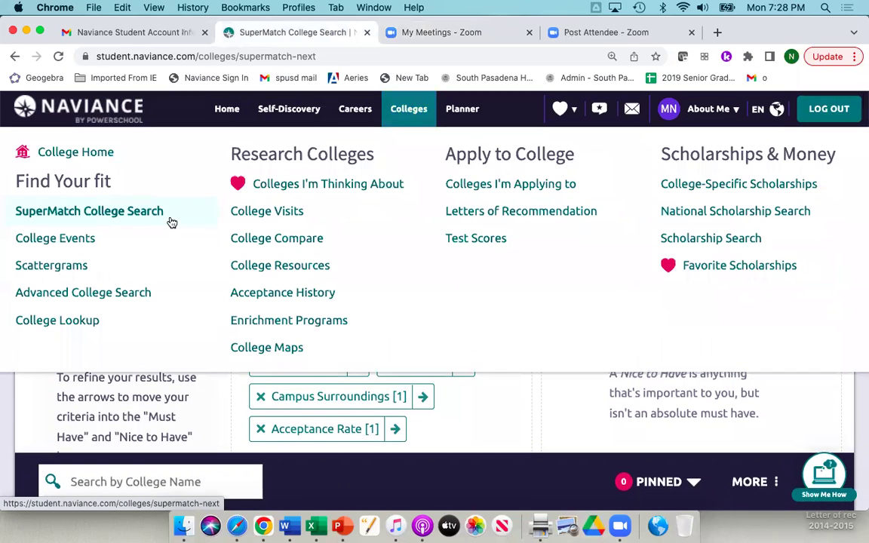
click(85, 244)
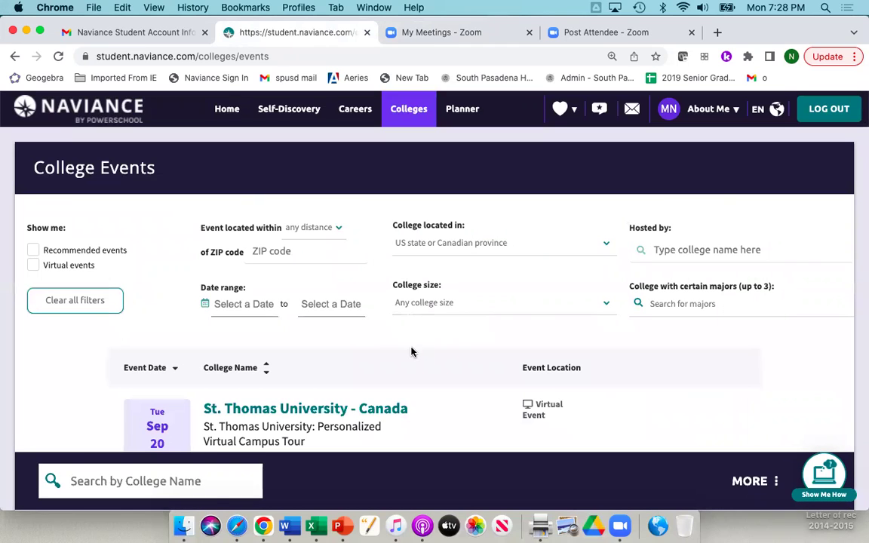
Filter the college events by location using a saved ZIP code
scroll(411, 351, down, 2)
scroll(411, 351, up, 2)
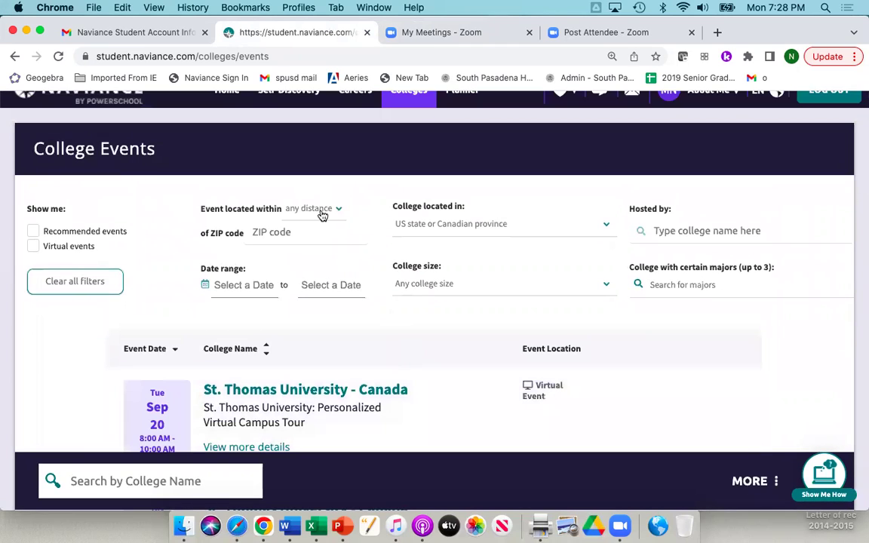
click(292, 232)
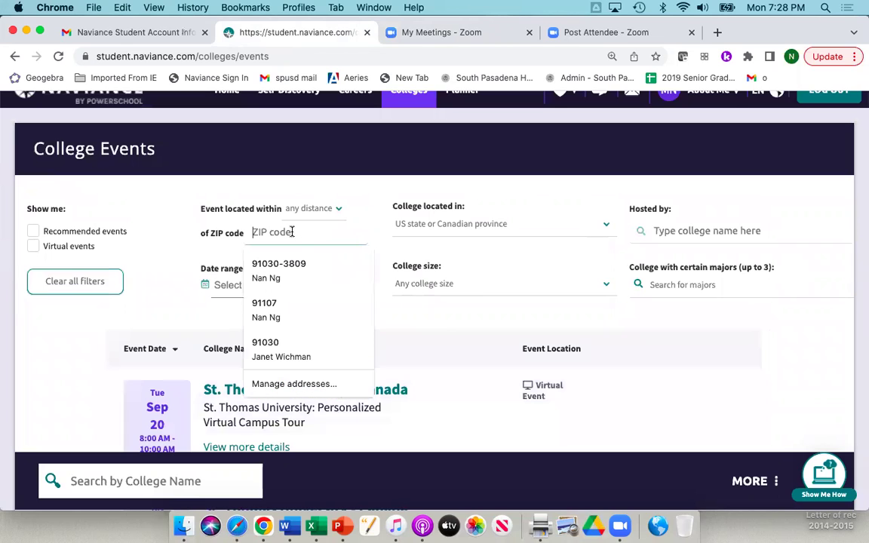
click(278, 270)
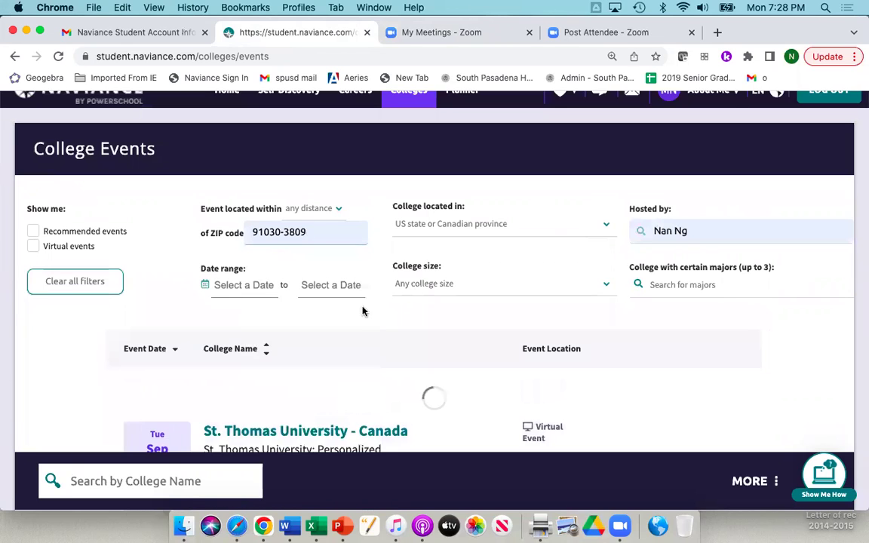
scroll(324, 322, down, 3)
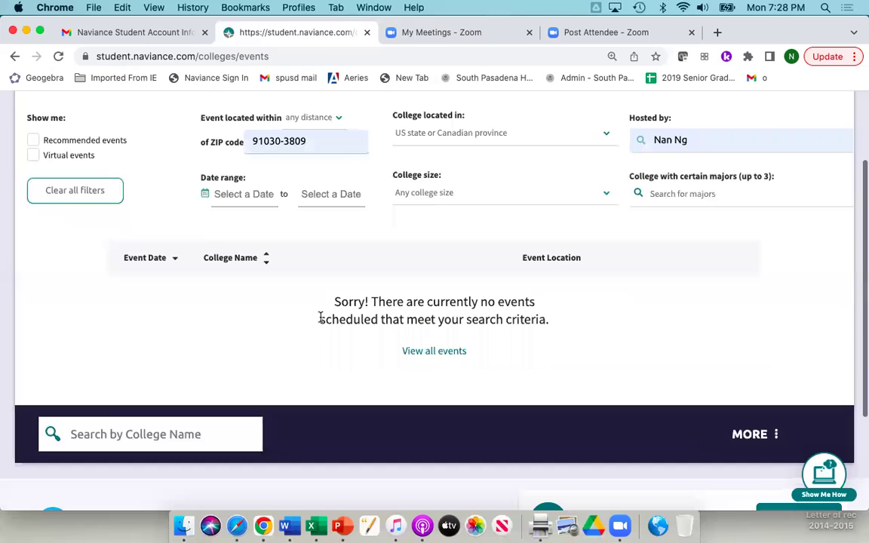
Set the event date range from 09/29/2022 to 11/04/2022
click(249, 195)
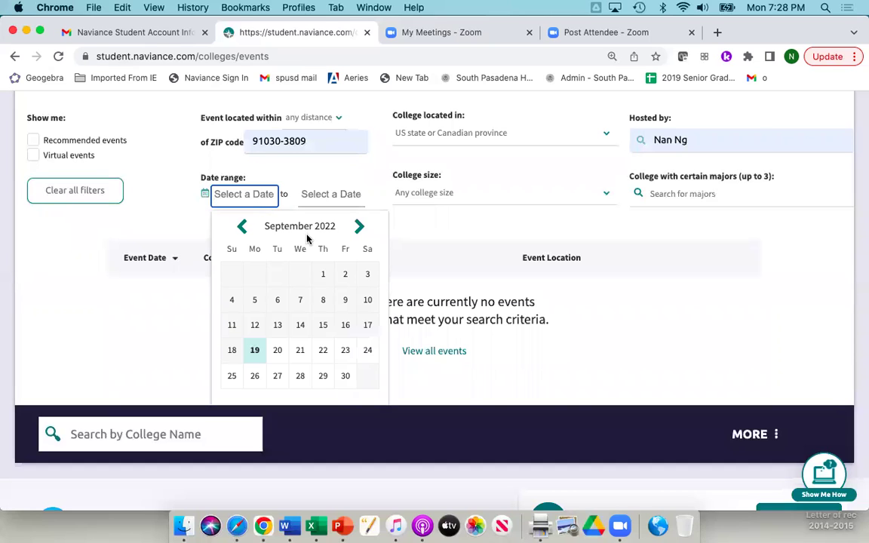
click(359, 227)
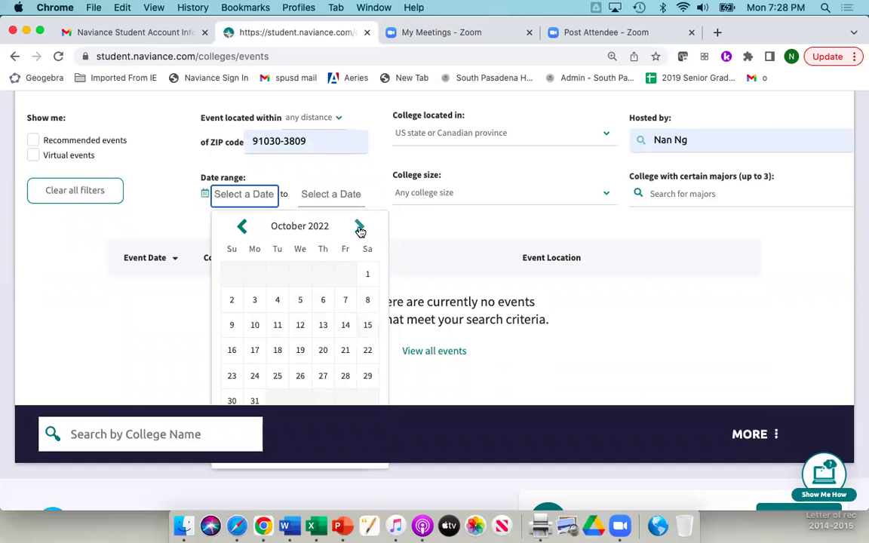
click(360, 227)
click(344, 194)
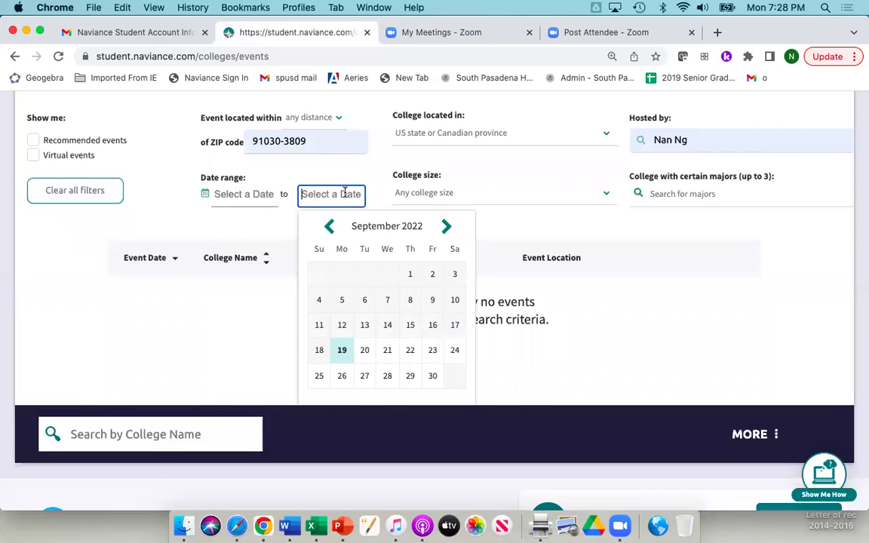
click(261, 194)
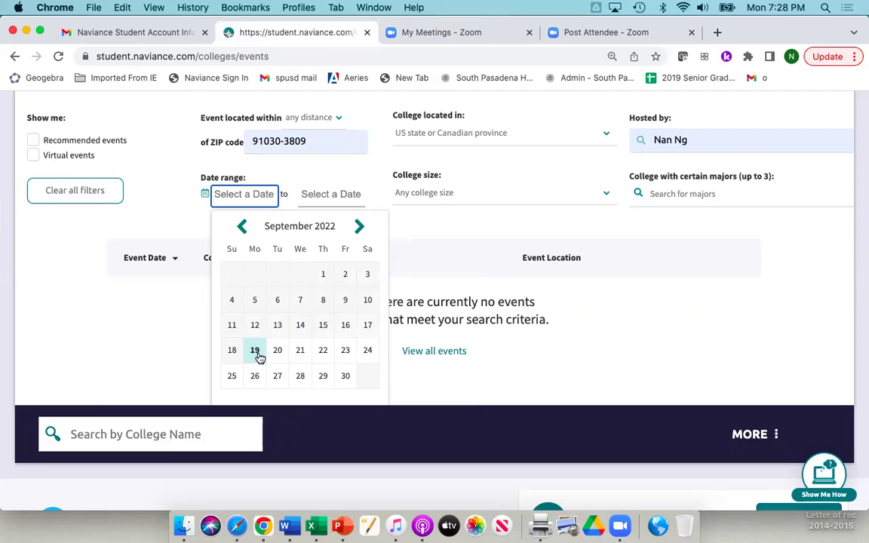
click(323, 377)
click(344, 195)
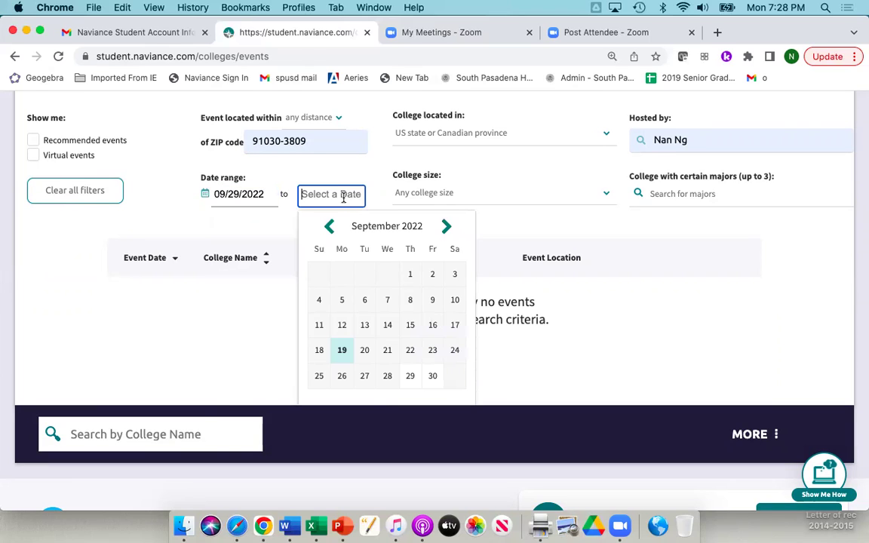
click(448, 226)
click(448, 227)
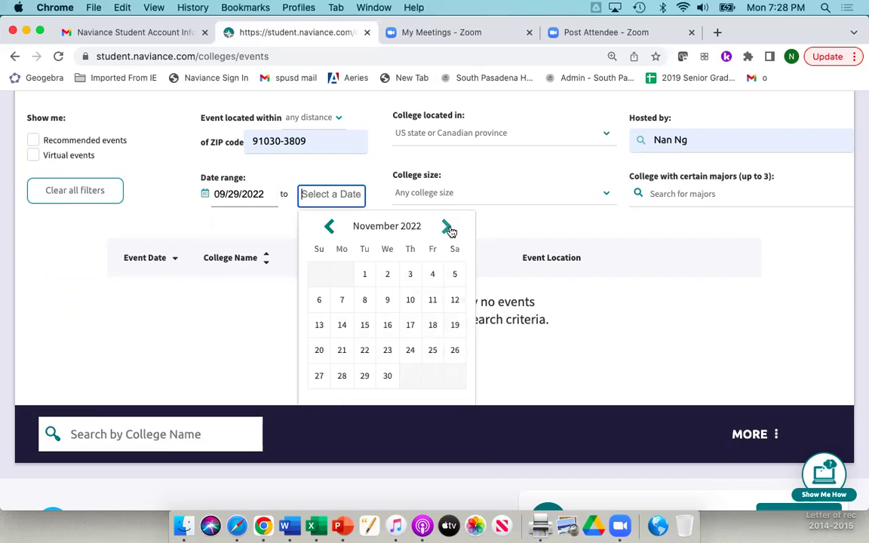
click(433, 274)
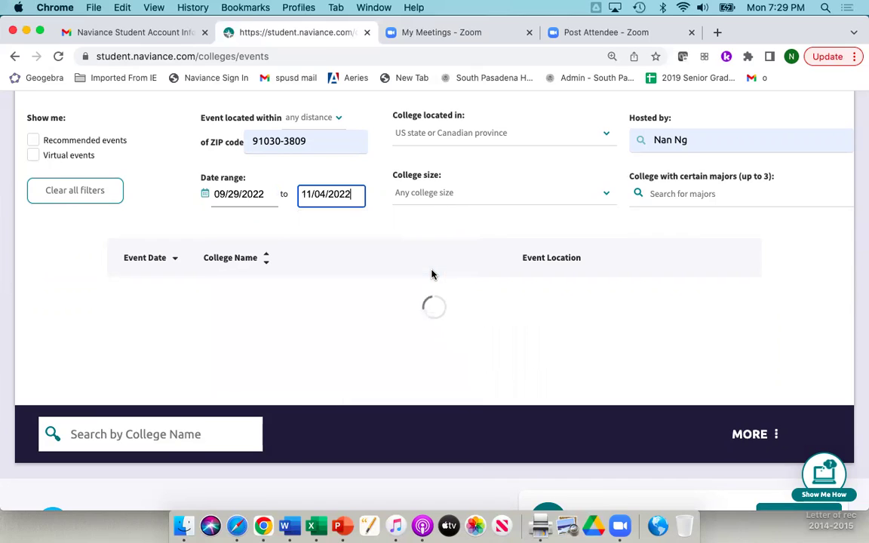
Limit the college events to the Very large (Over 20,000 students) college size
click(607, 196)
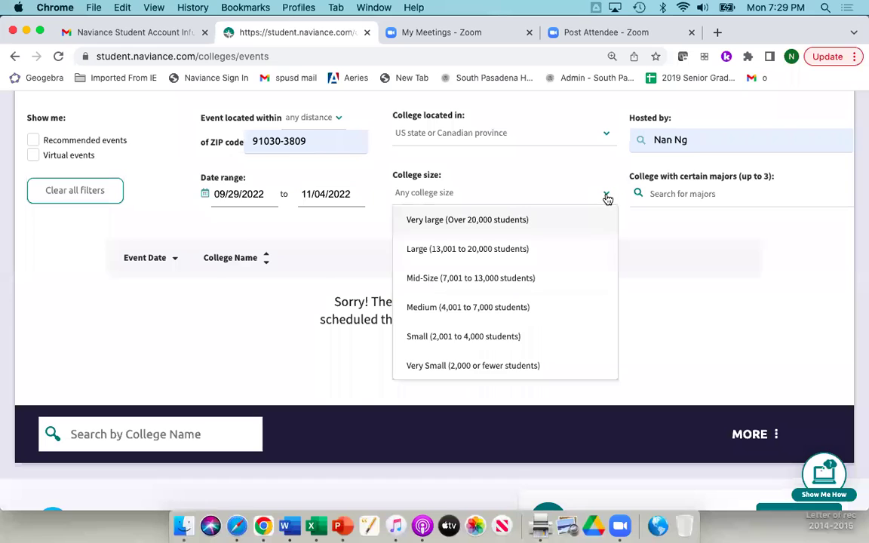
click(435, 221)
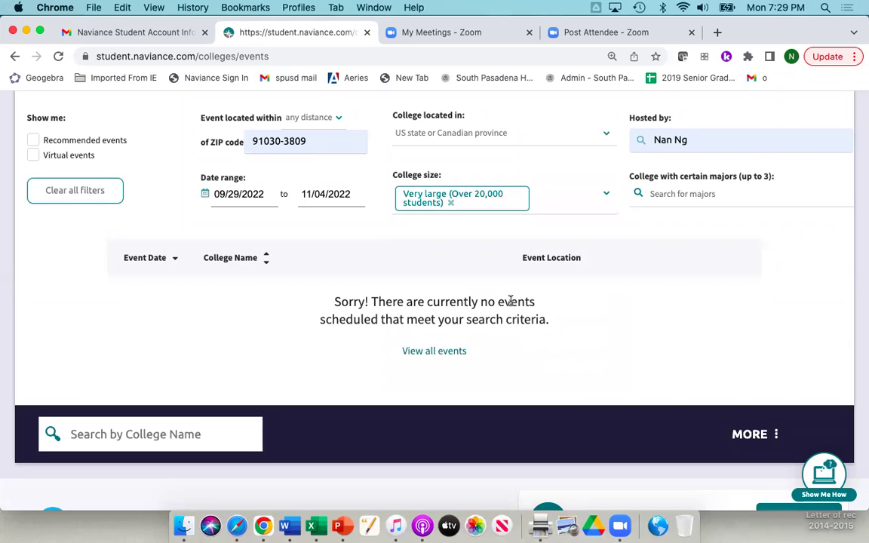
scroll(504, 345, up, 2)
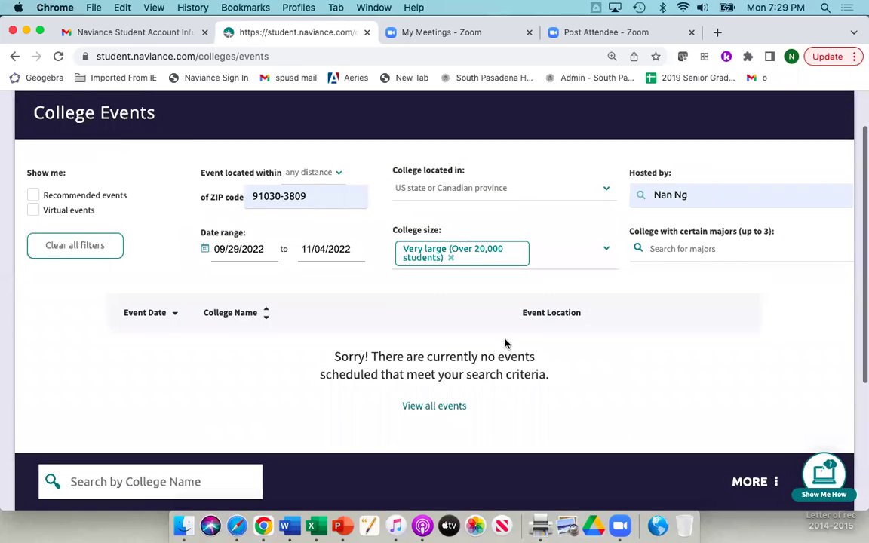
Return to the view of all events and browse the upcoming campus tours, visits and virtual events
click(448, 408)
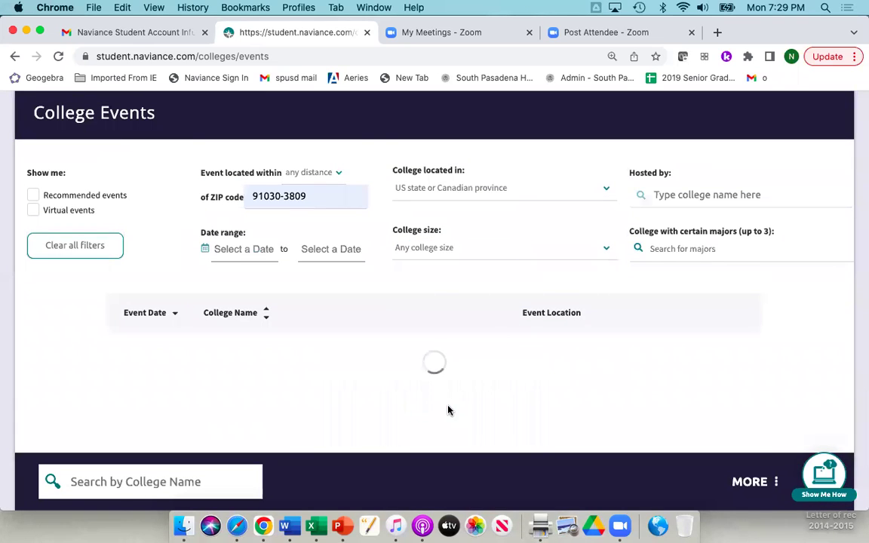
scroll(449, 412, down, 3)
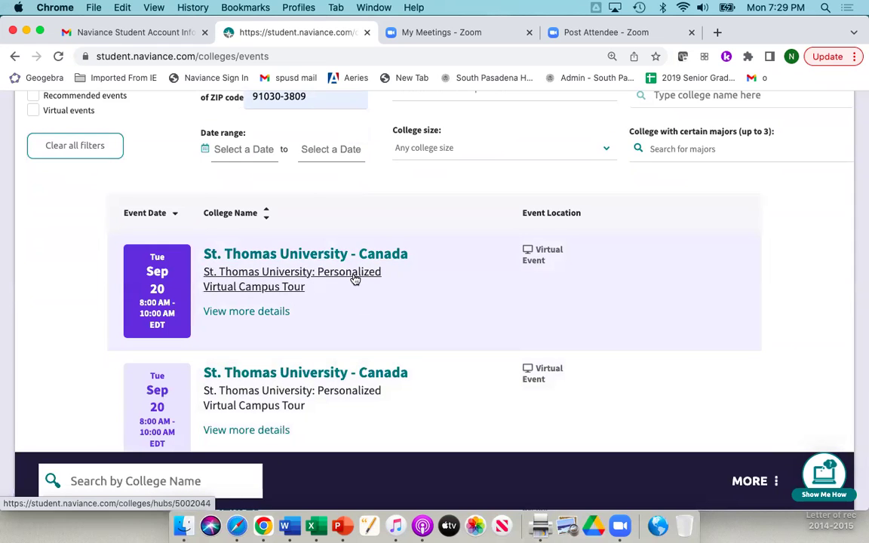
scroll(389, 291, down, 1)
scroll(392, 291, down, 3)
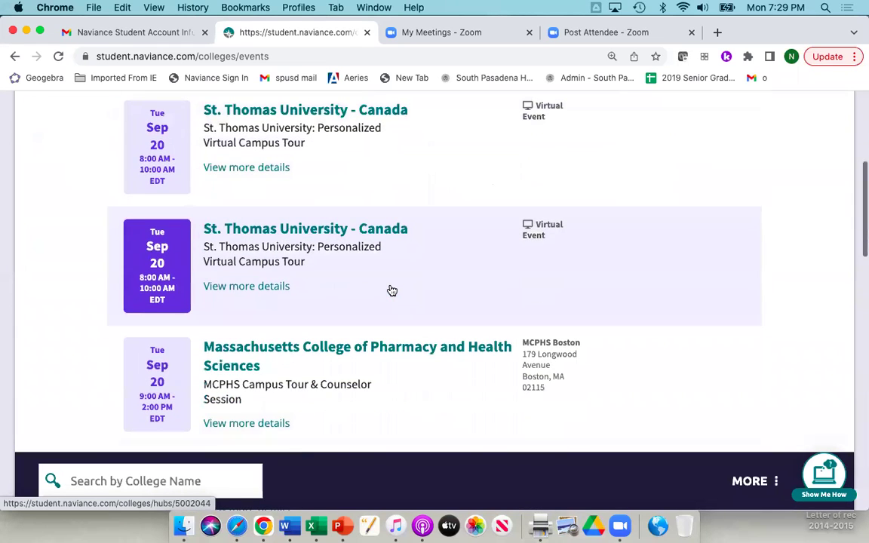
scroll(392, 290, down, 2)
scroll(392, 291, down, 8)
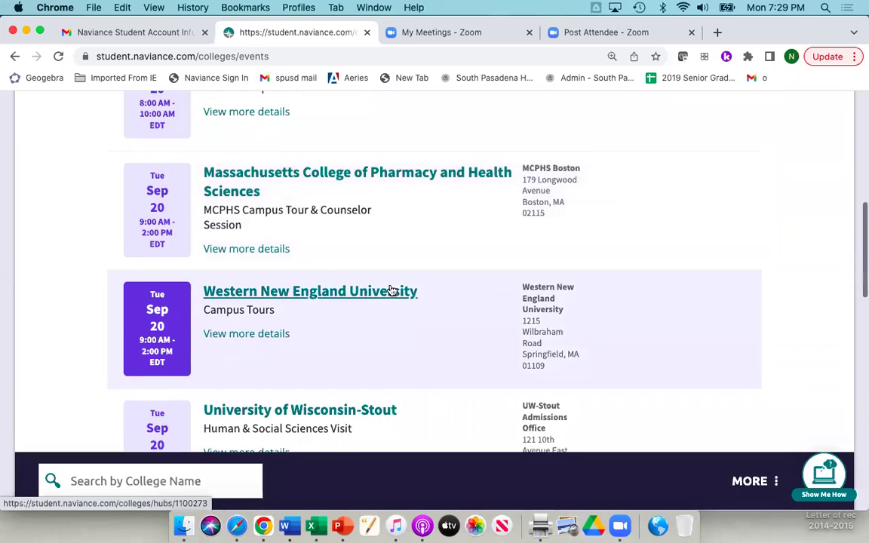
scroll(391, 291, down, 7)
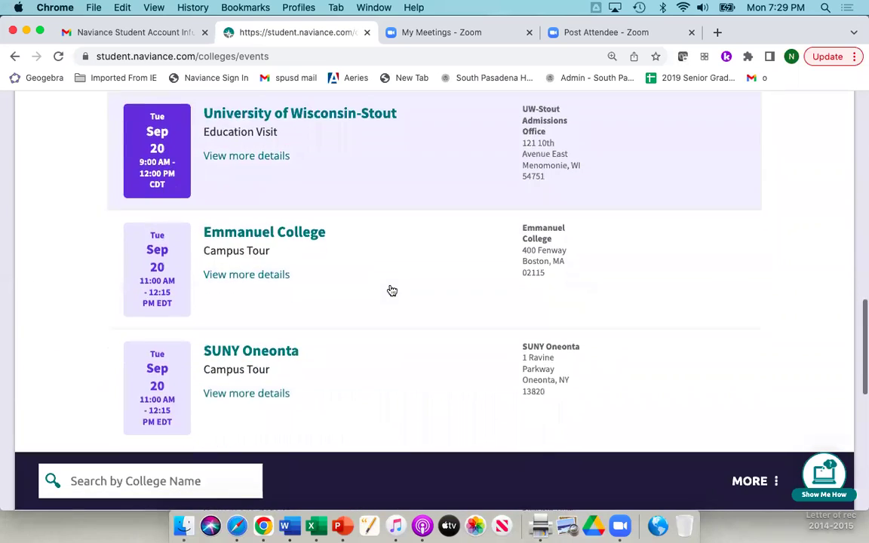
scroll(392, 291, up, 20)
scroll(392, 290, up, 2)
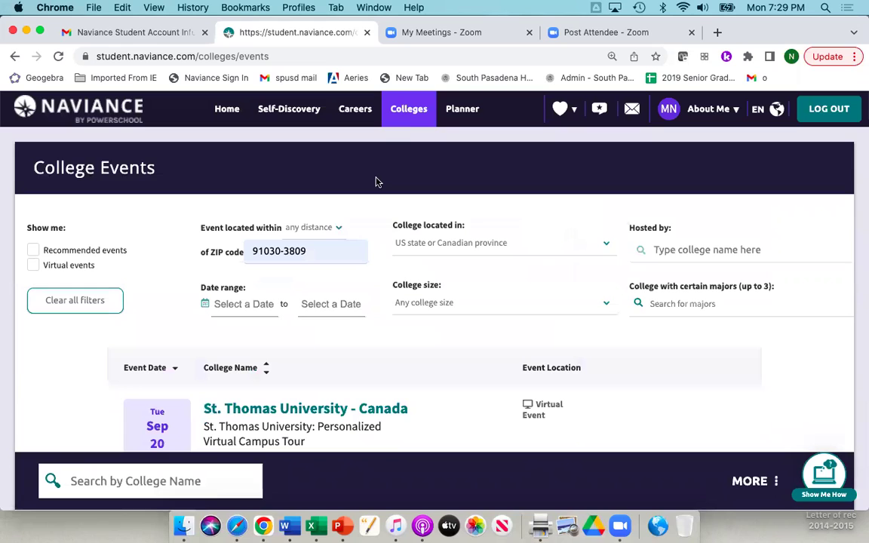
Open Advanced College Search, examine its School Type criteria and search categories, and return to College Events
click(408, 113)
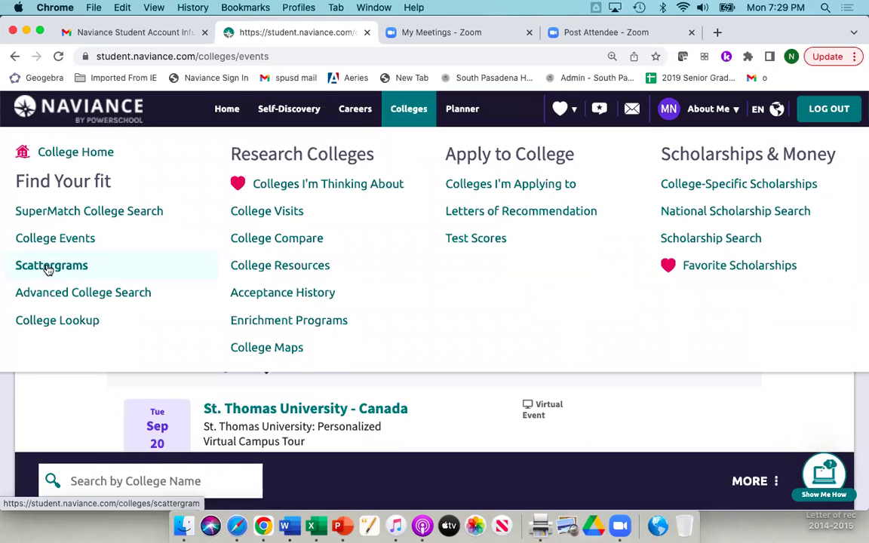
click(82, 294)
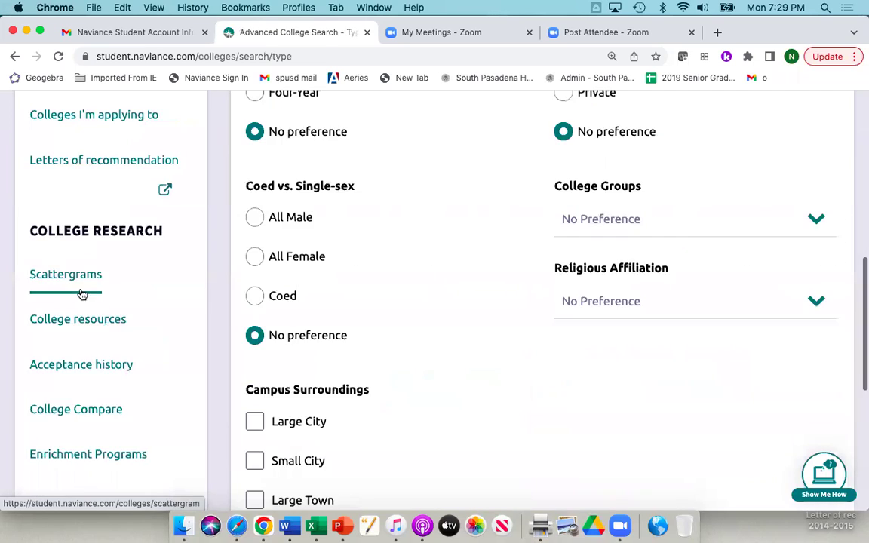
scroll(392, 276, up, 8)
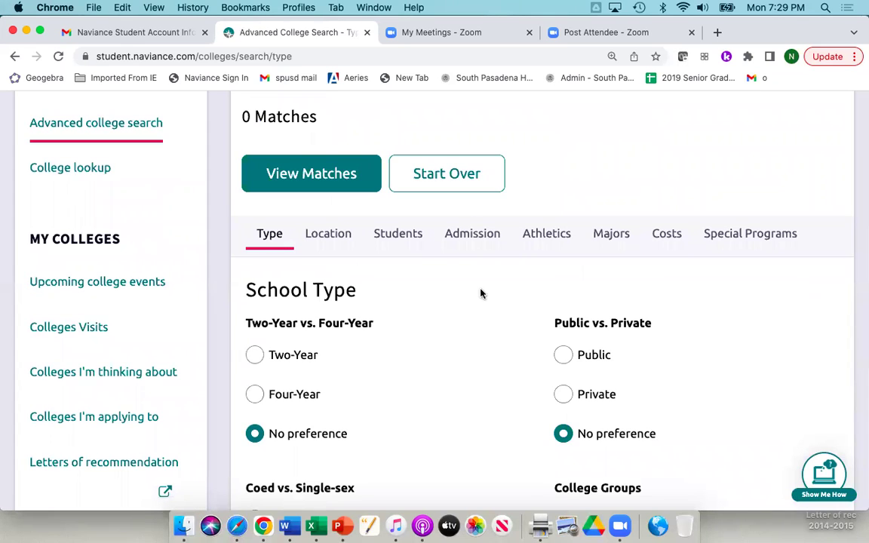
click(13, 61)
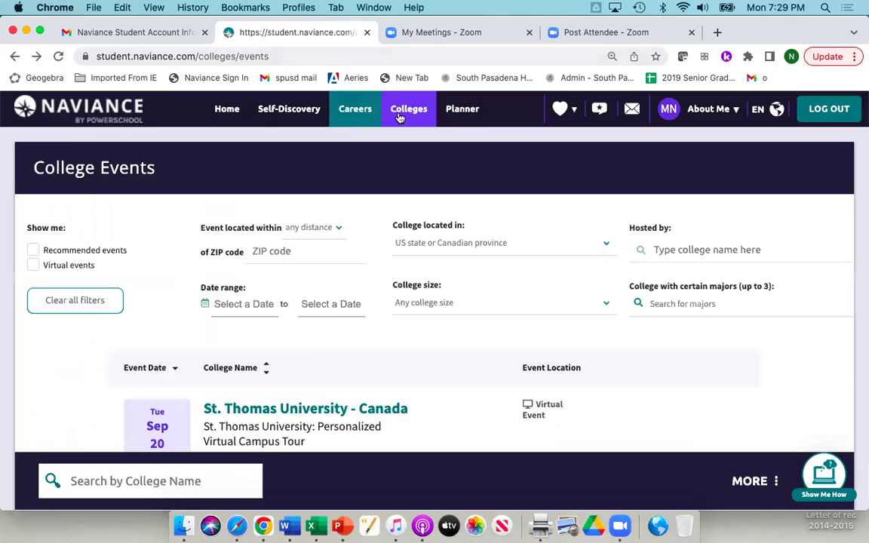
Open College Lookup and review the available lookup methods without changing the Quicklist selection
mouse_move(407, 111)
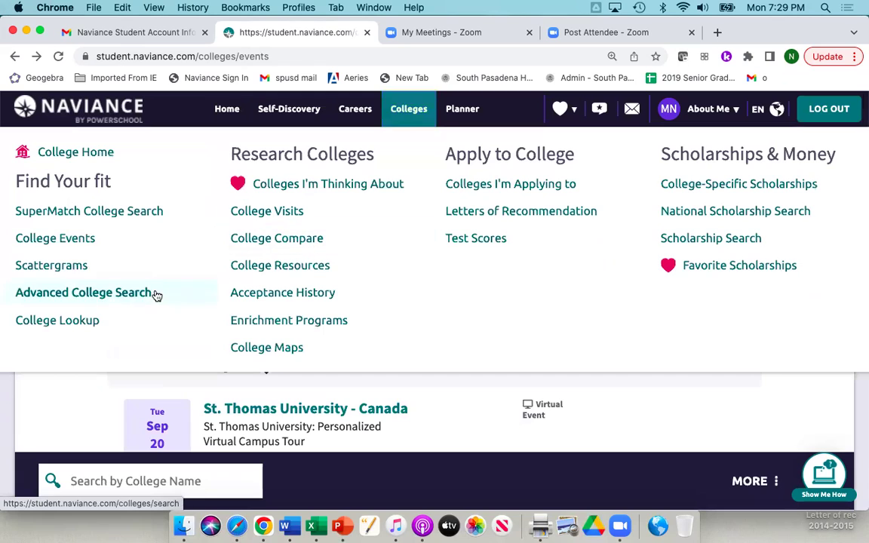
click(96, 330)
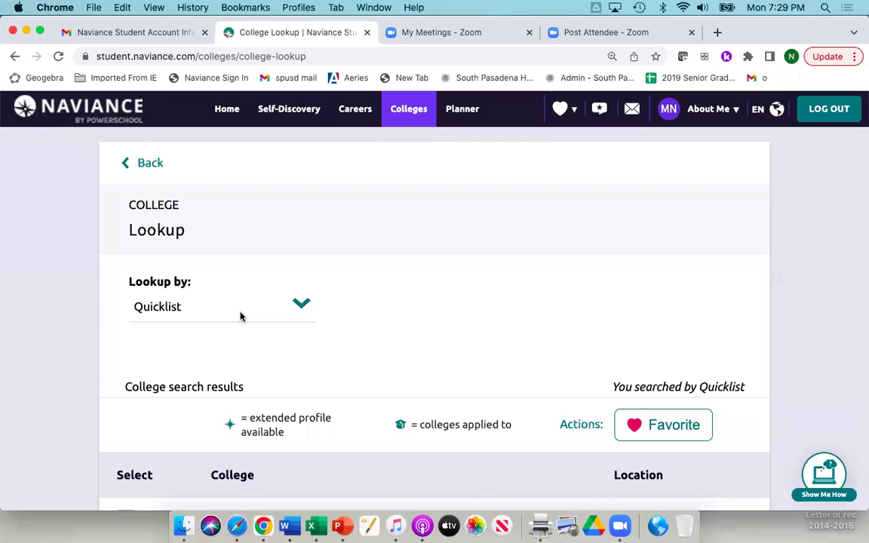
click(301, 304)
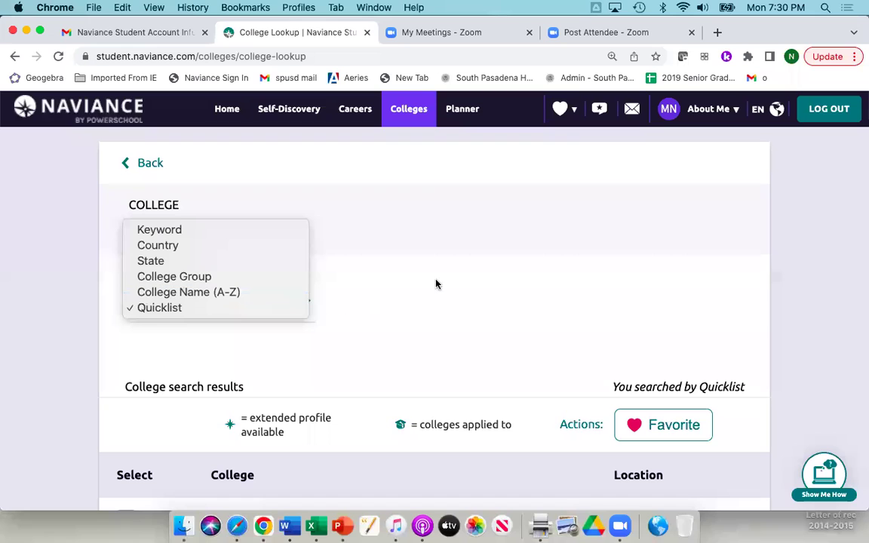
click(409, 117)
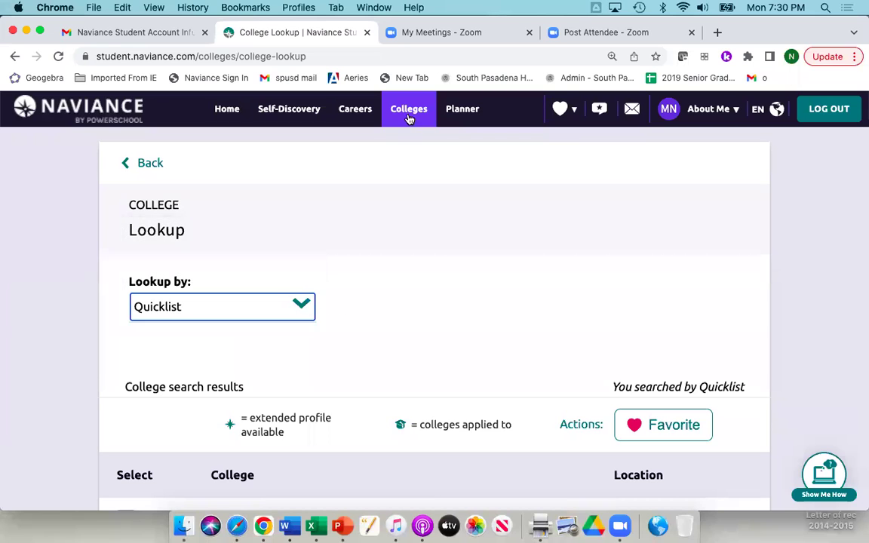
Open College Compare and examine the explanation of averages and the student's GPA and test score row
mouse_move(409, 113)
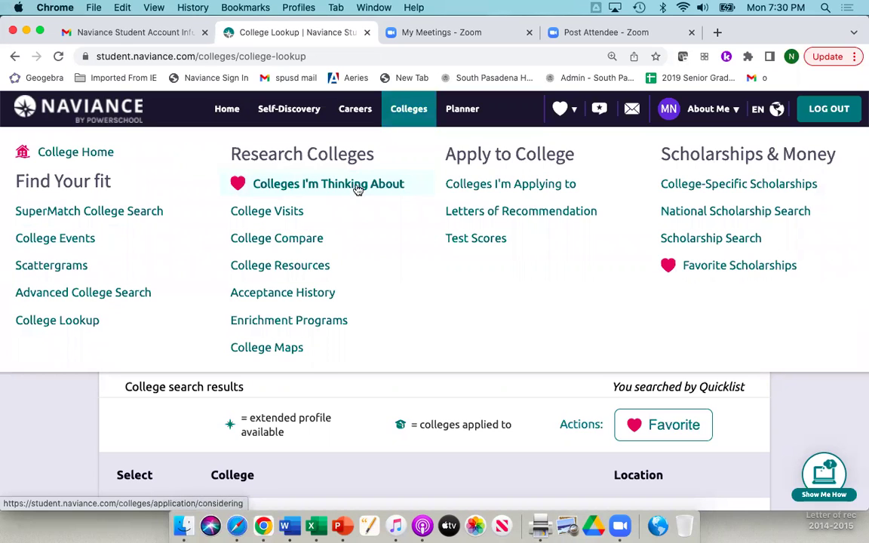
click(300, 240)
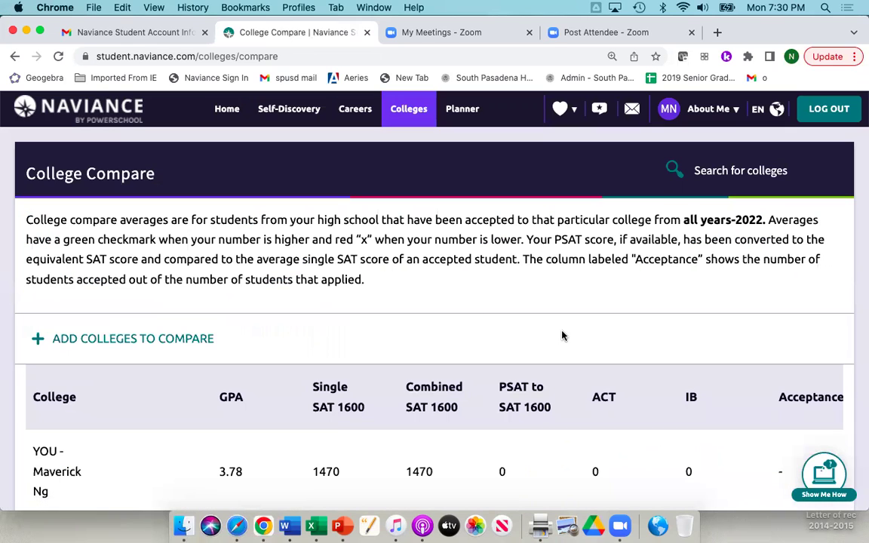
scroll(562, 336, down, 5)
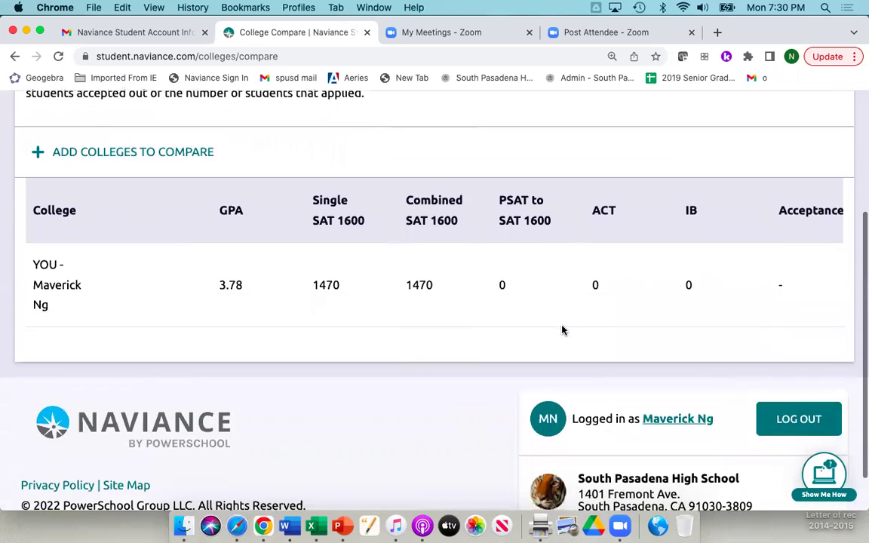
scroll(562, 330, up, 2)
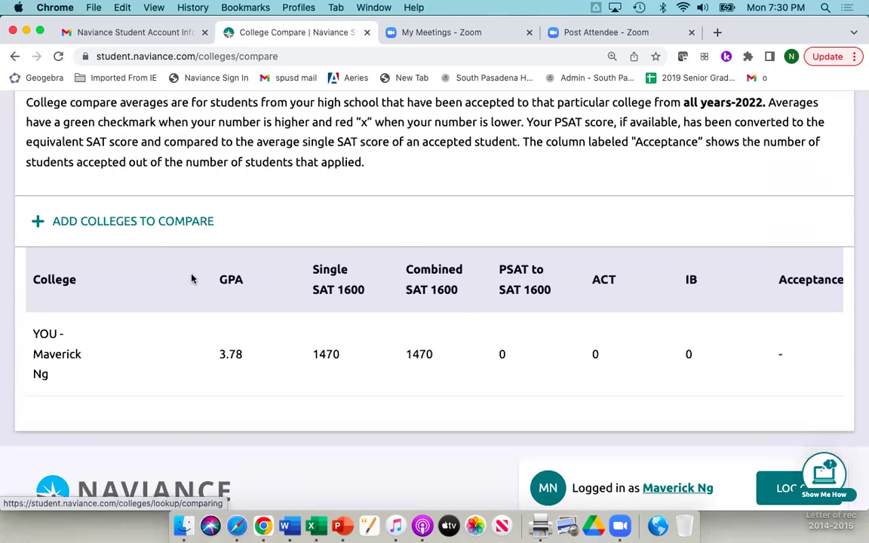
scroll(191, 279, up, 4)
Open the Colleges I'm Thinking About list and look through the saved colleges
mouse_move(408, 114)
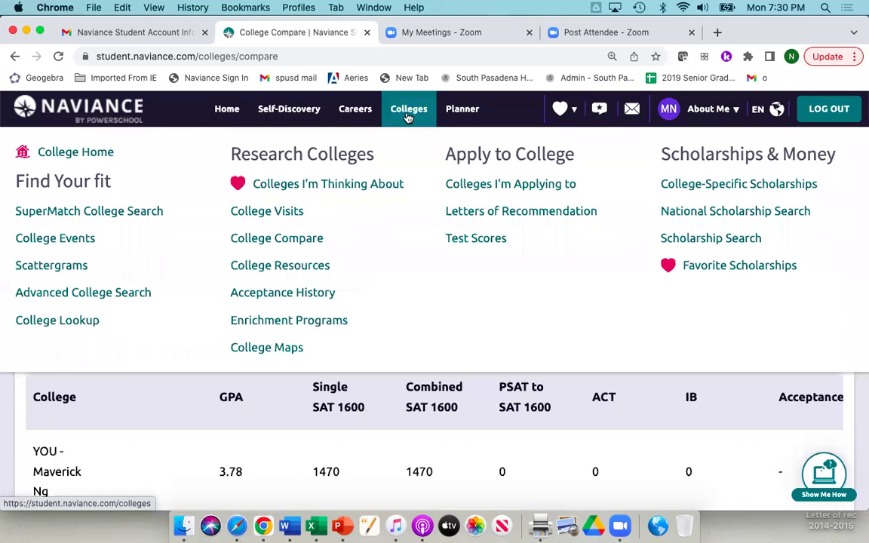
click(359, 185)
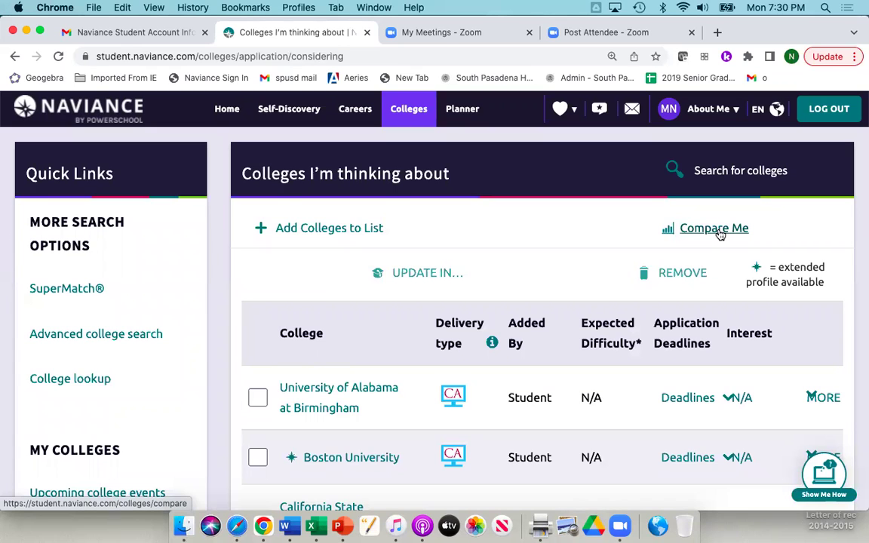
scroll(678, 347, down, 10)
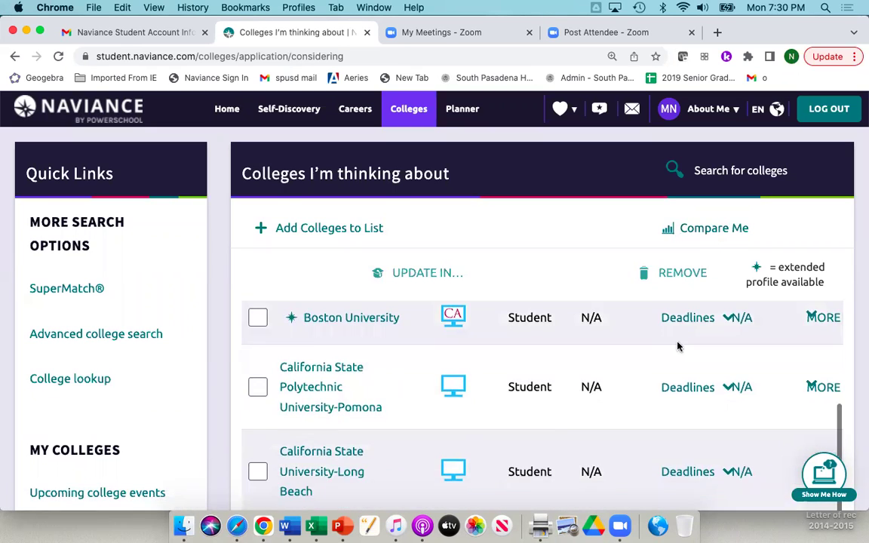
Look through the rest of the saved colleges, then open the Compare Me comparison of the student's scores with those colleges
scroll(677, 347, down, 5)
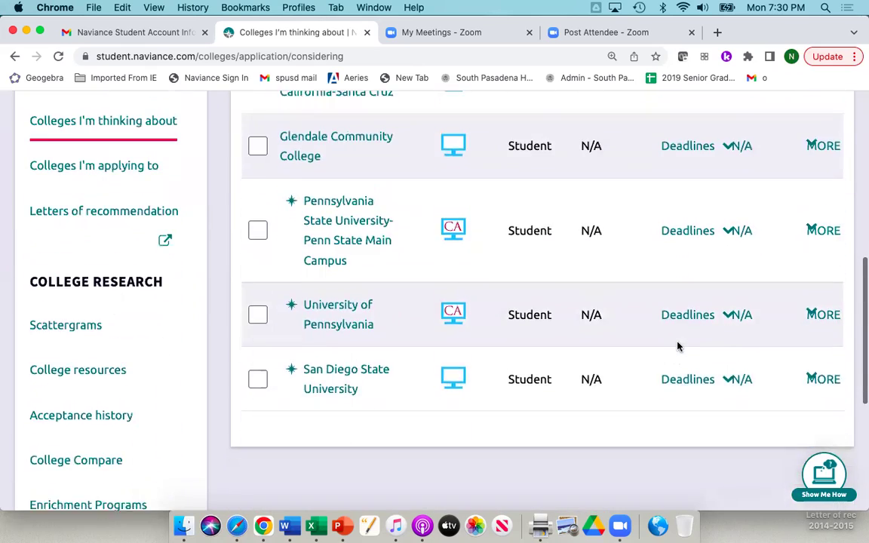
scroll(678, 347, up, 15)
scroll(679, 346, down, 1)
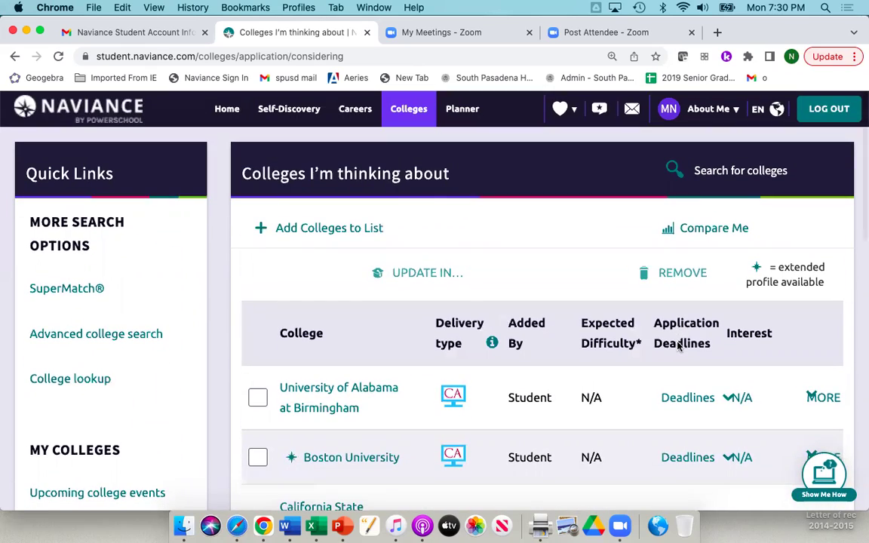
click(735, 232)
scroll(710, 296, down, 4)
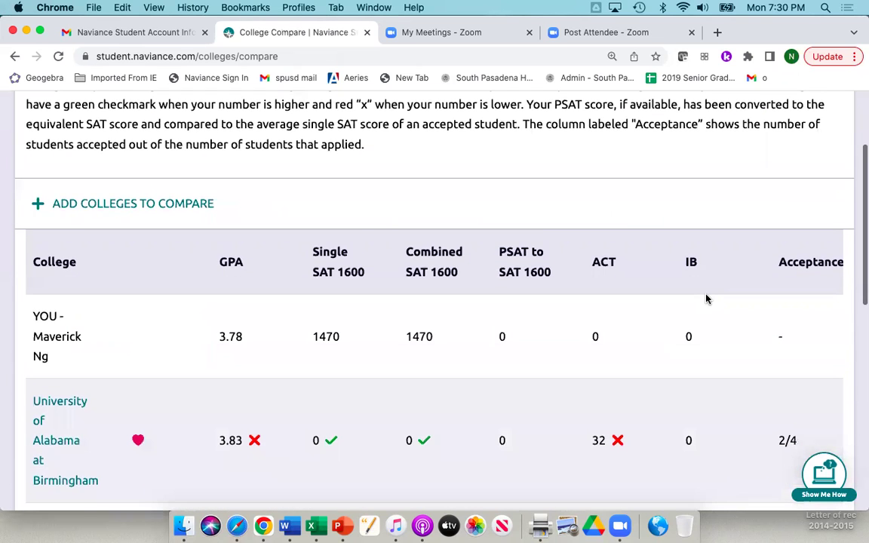
scroll(706, 299, up, 3)
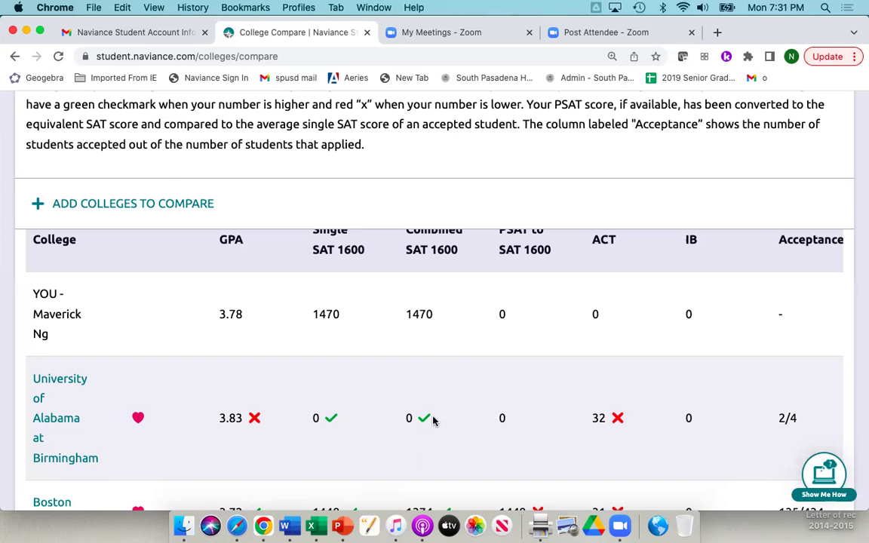
Examine the GPA, SAT, PSAT and ACT comparison marks for University of Alabama at Birmingham and Boston University
scroll(541, 433, down, 2)
scroll(541, 432, down, 4)
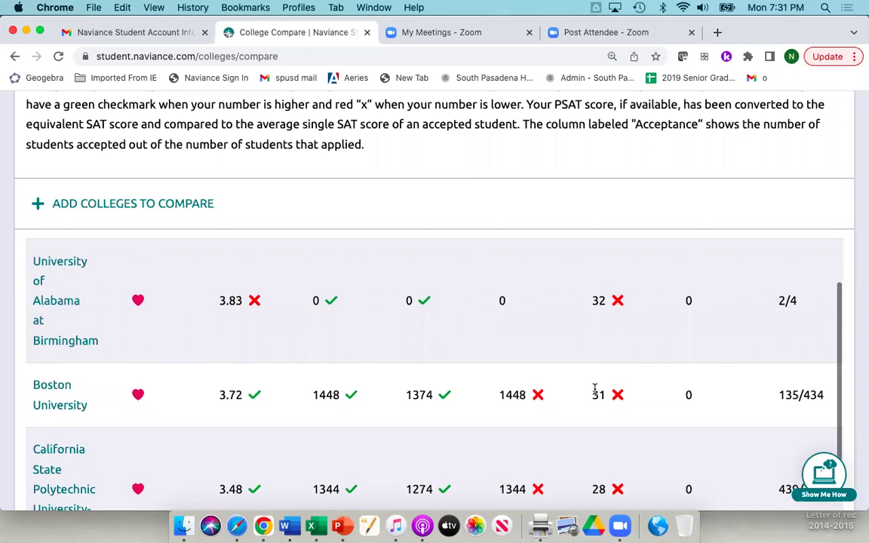
scroll(595, 388, up, 5)
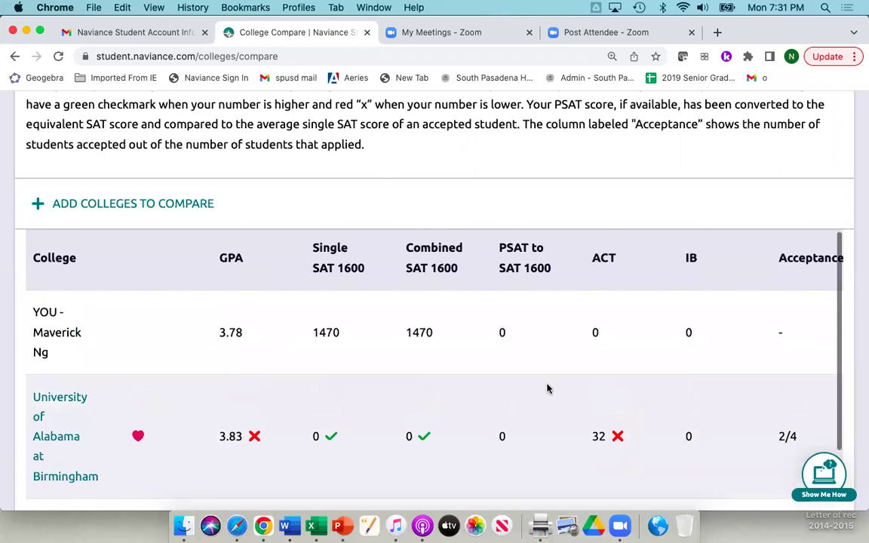
scroll(549, 388, down, 5)
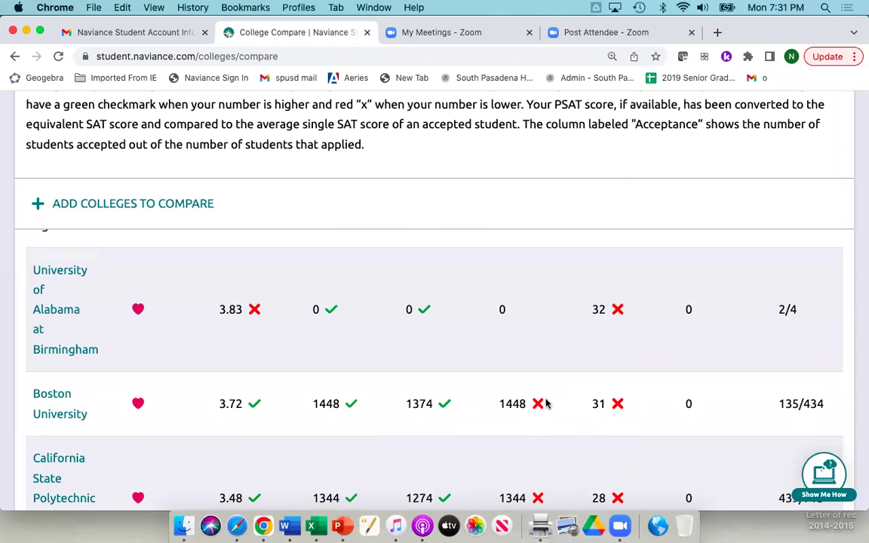
mouse_move(548, 404)
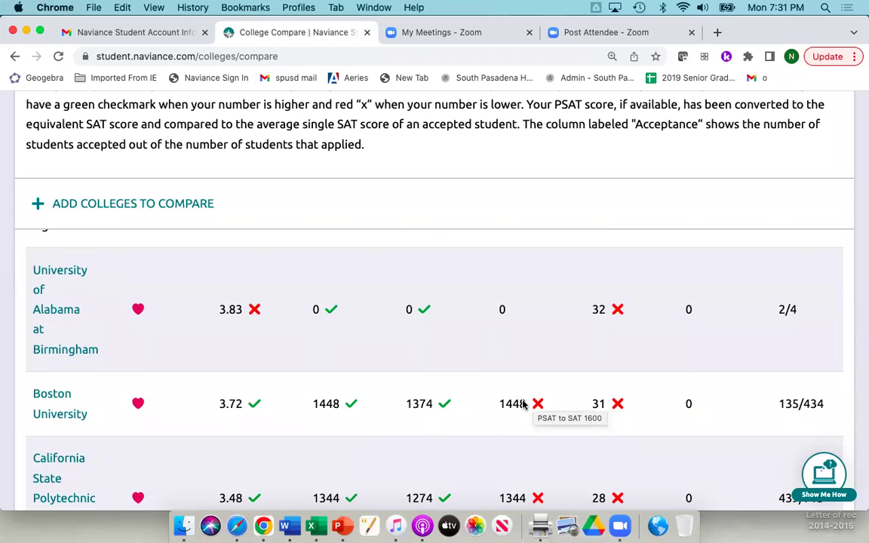
scroll(489, 406, down, 1)
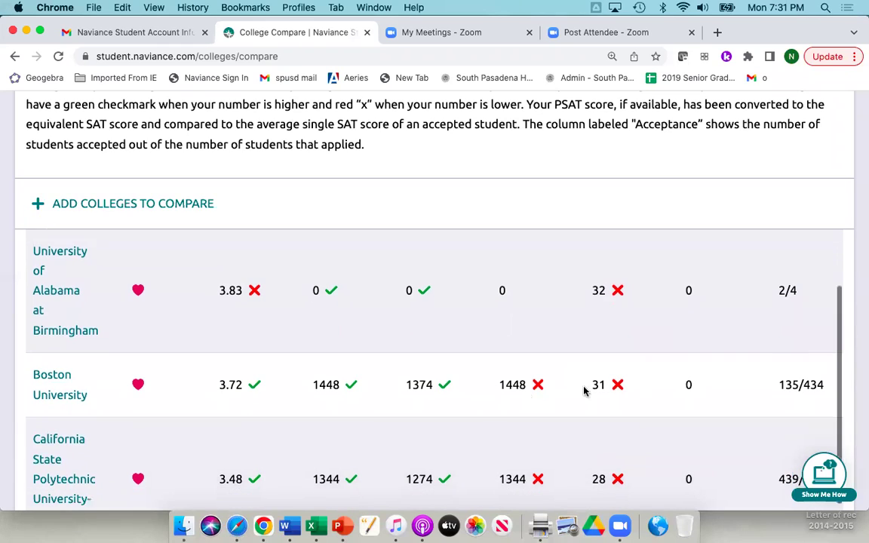
mouse_move(620, 394)
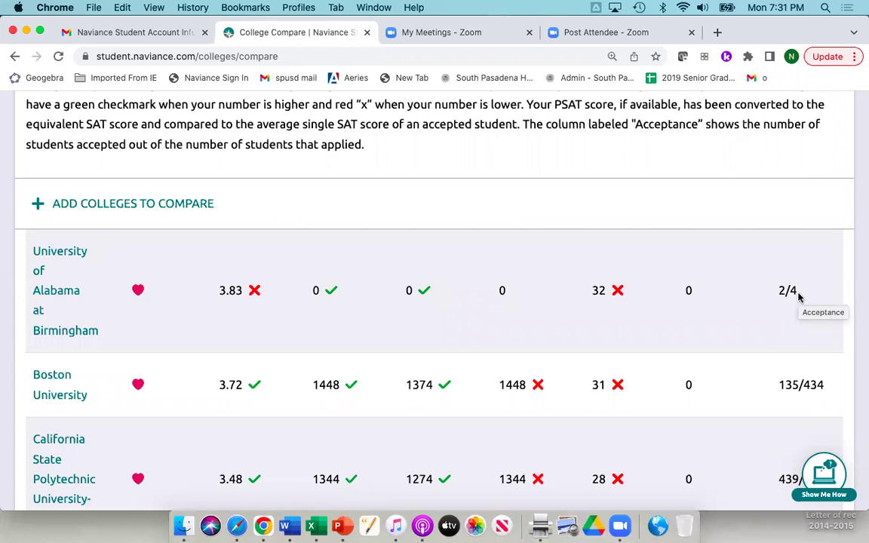
Review the acceptance figures and score comparisons for the California State and University of California campuses
scroll(792, 321, down, 3)
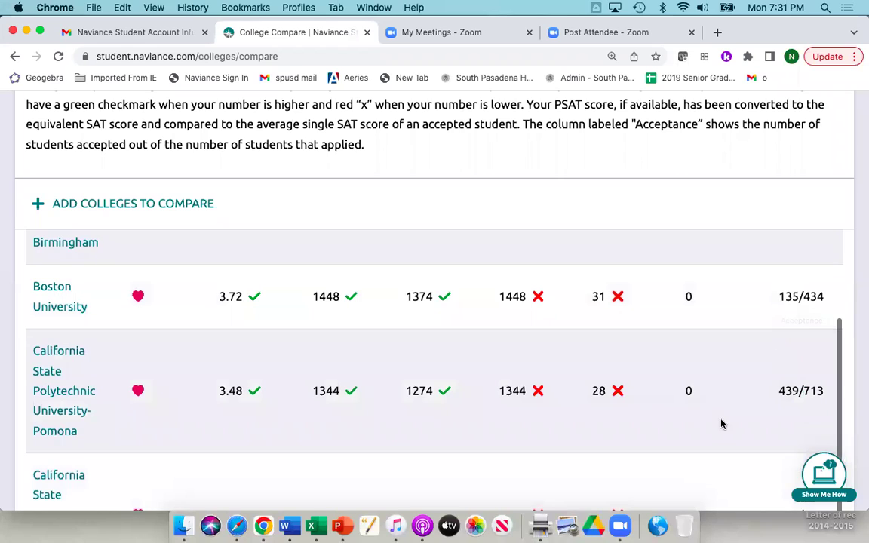
scroll(721, 421, down, 2)
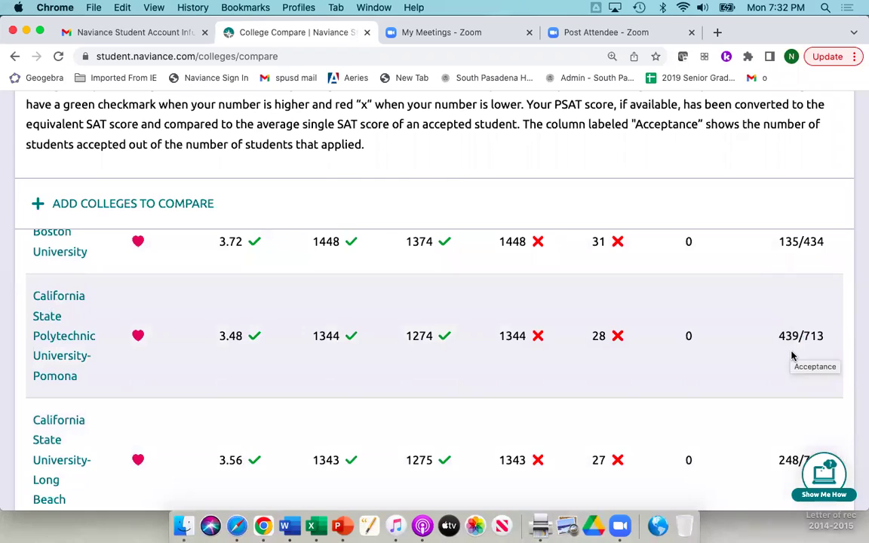
scroll(793, 355, down, 3)
scroll(600, 356, down, 3)
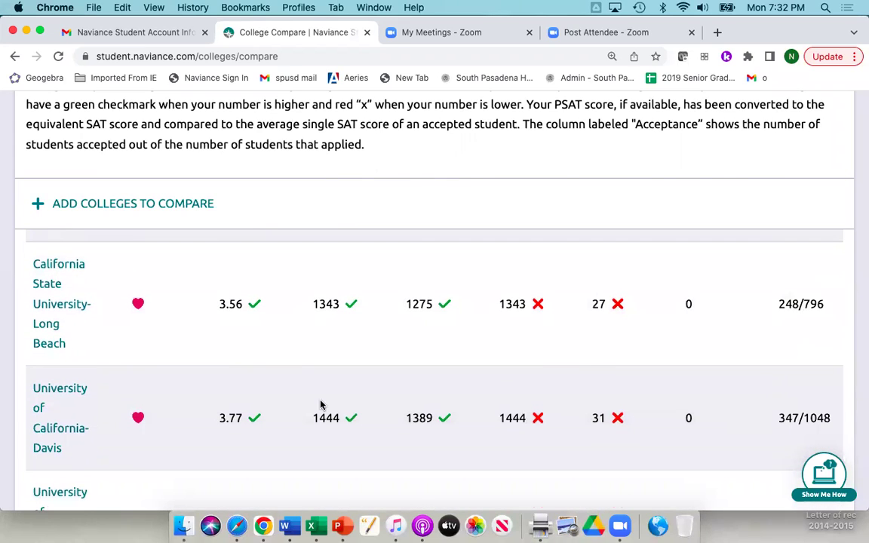
scroll(320, 406, down, 5)
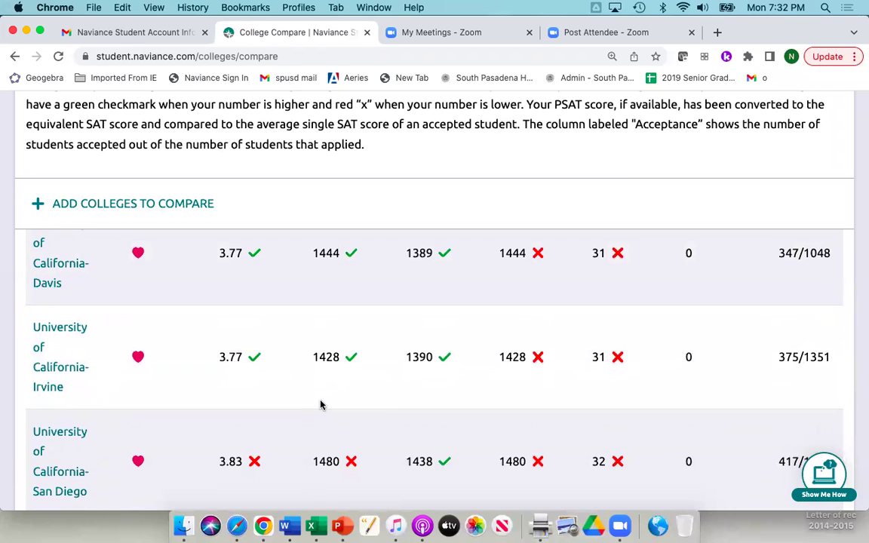